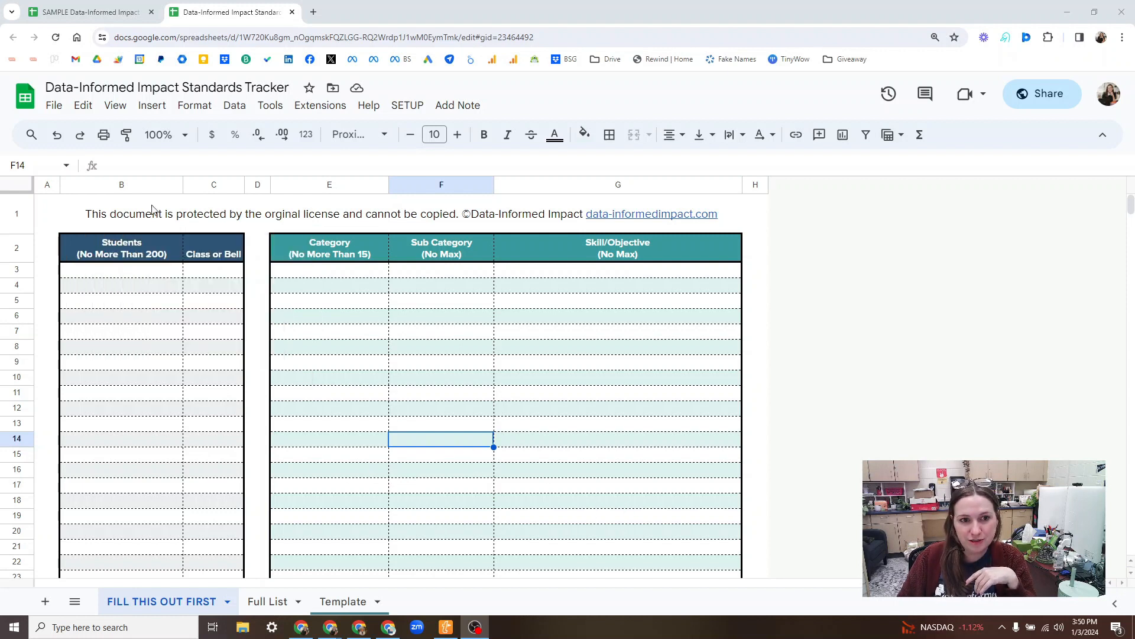
Step: Make a copy of the Data-Informed Impact Standards Tracker with its default name and close the original spreadsheet
left_click(55, 109)
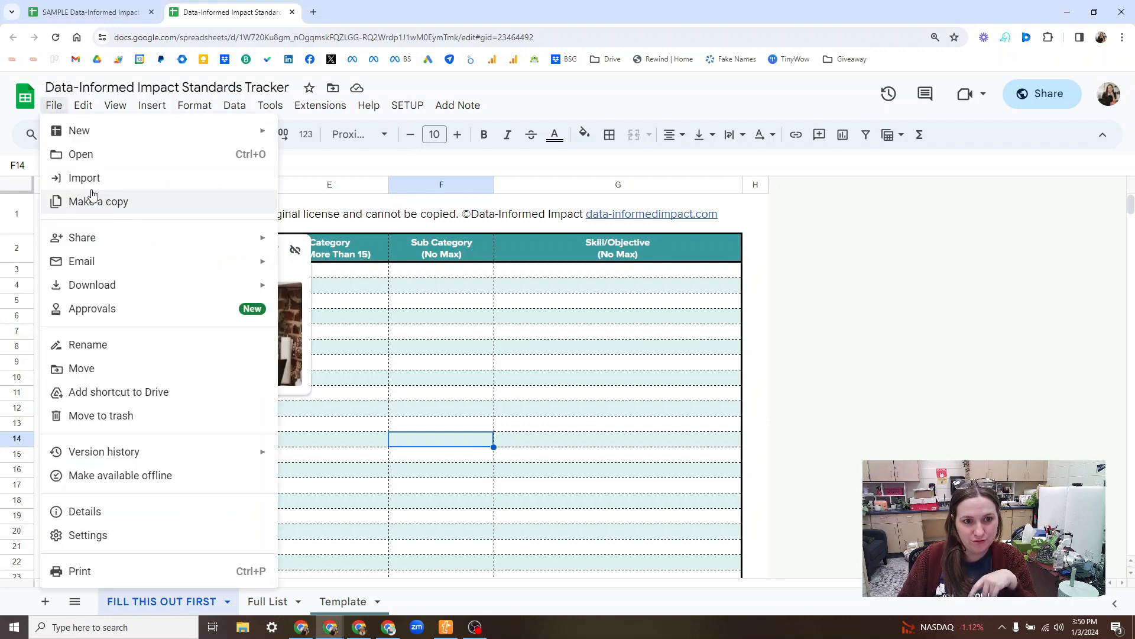
left_click(156, 224)
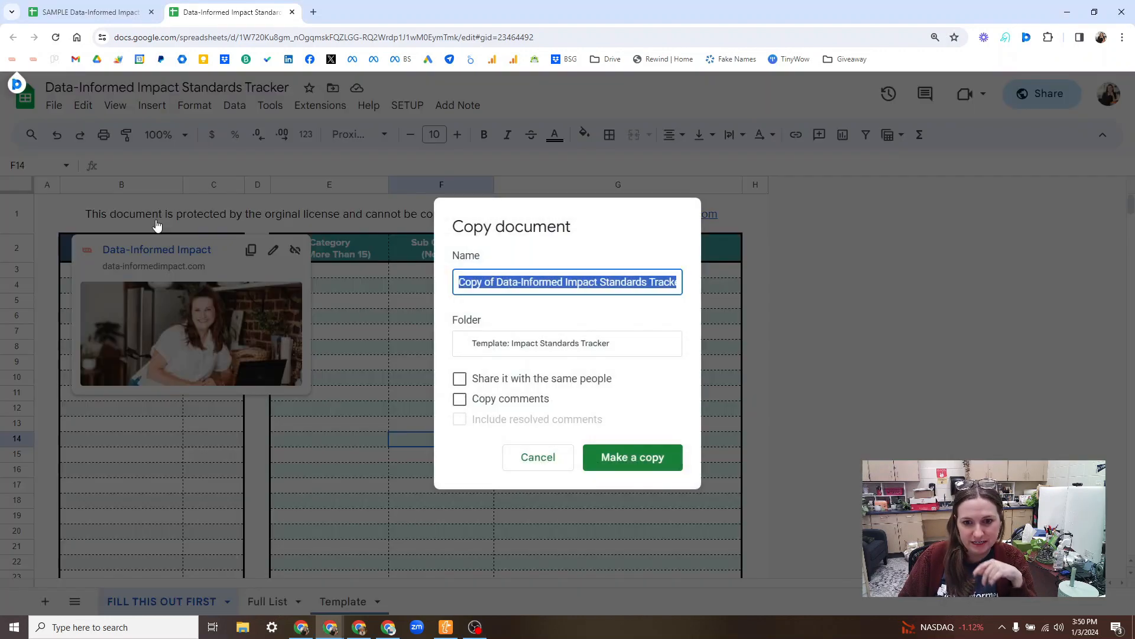
left_click(673, 468)
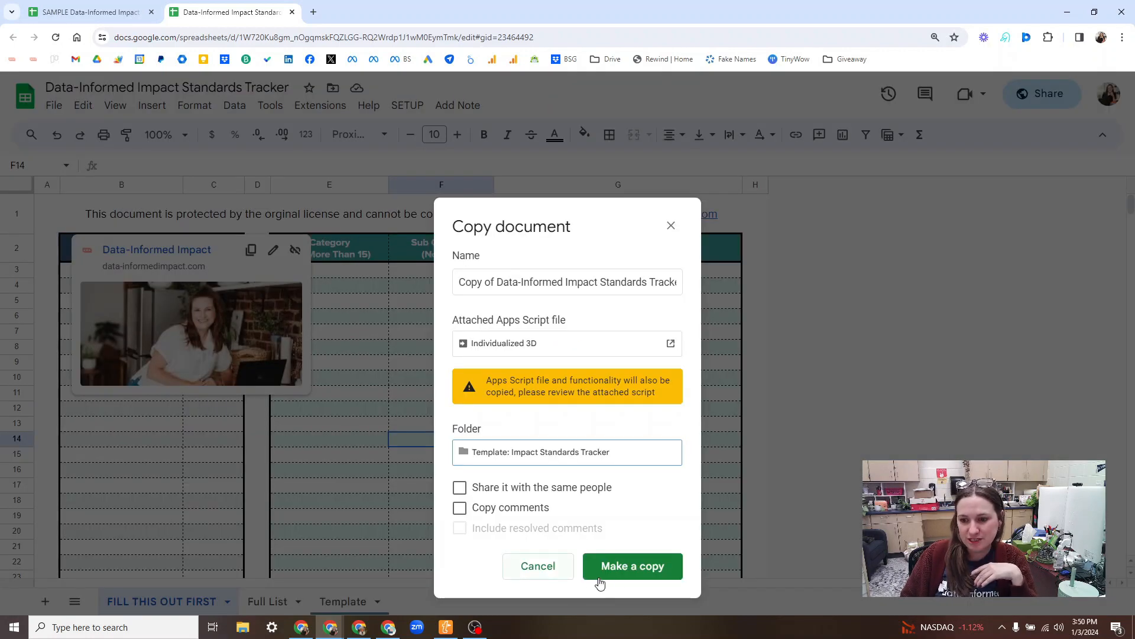
left_click(622, 572)
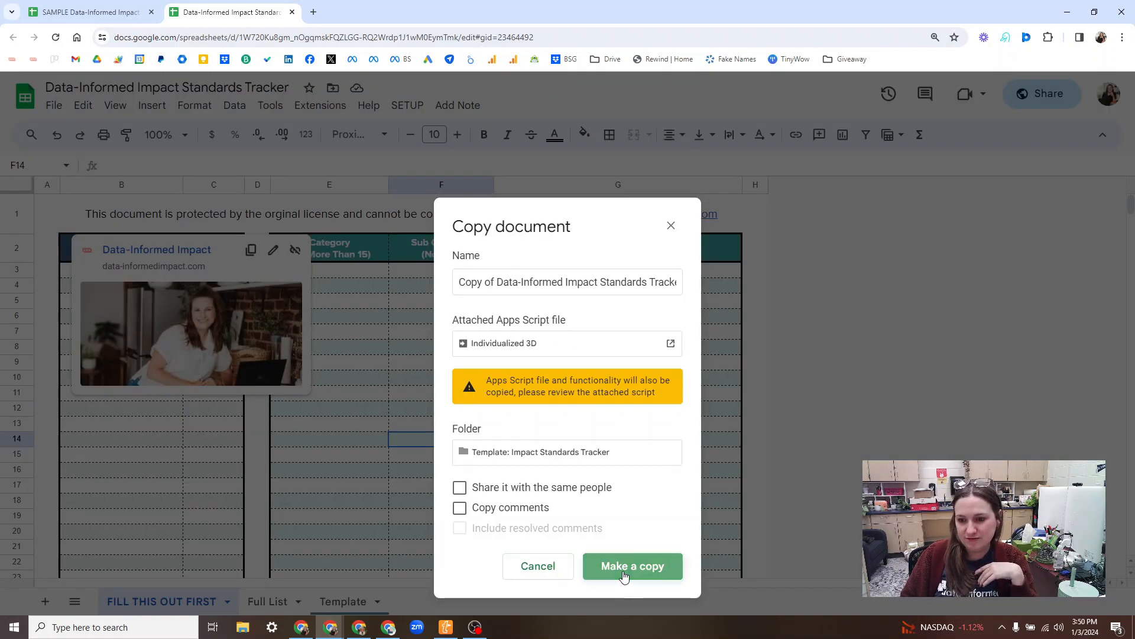
left_click(292, 12)
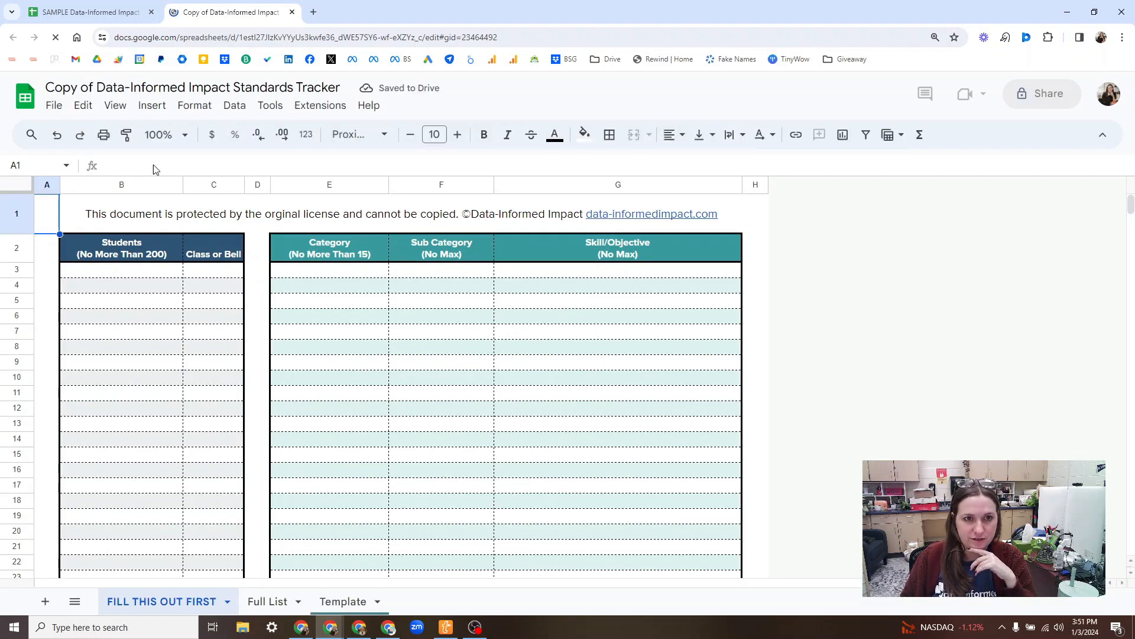
Step: Copy the student and class list B3:C26 from the SAMPLE tracker into the tracker copy starting at B3
left_click(107, 5)
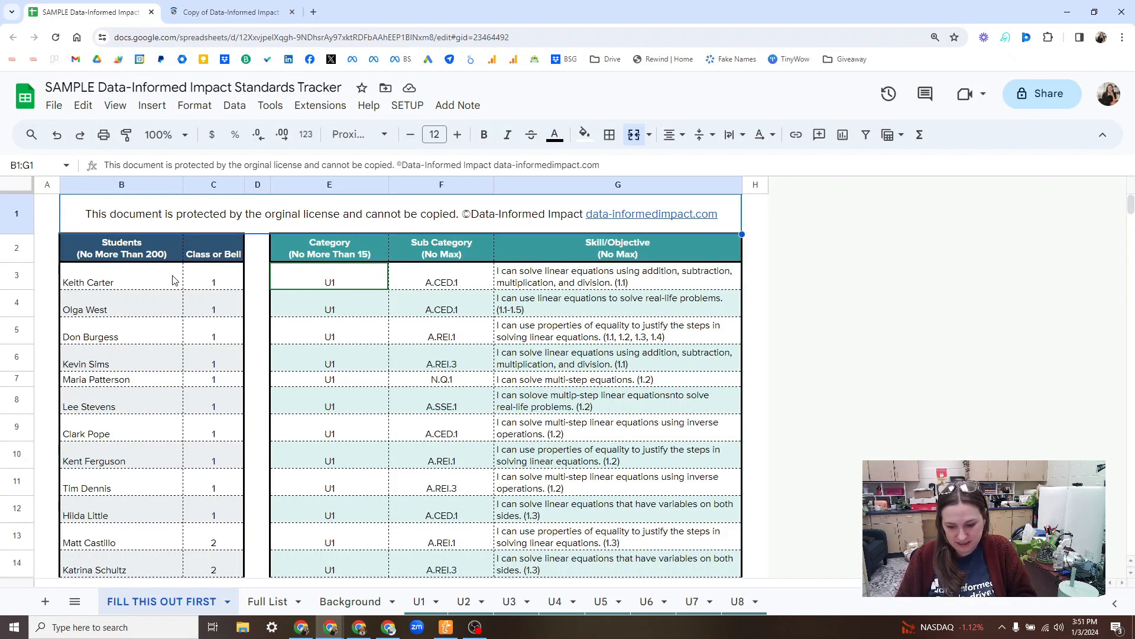
left_click(173, 280)
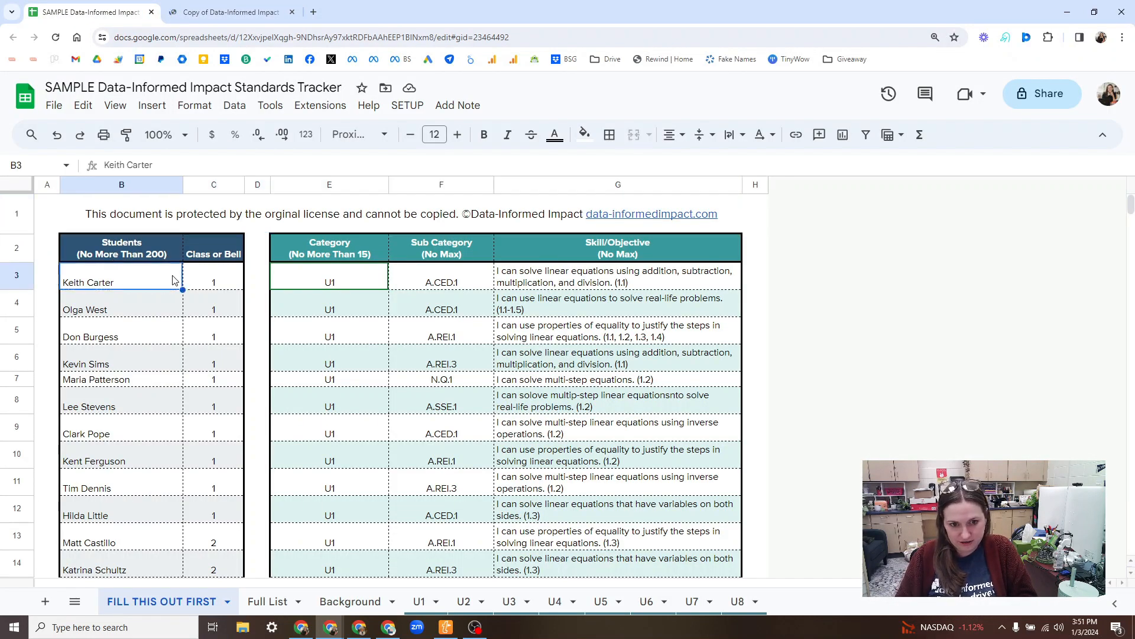
key("ctrl+shift+Down")
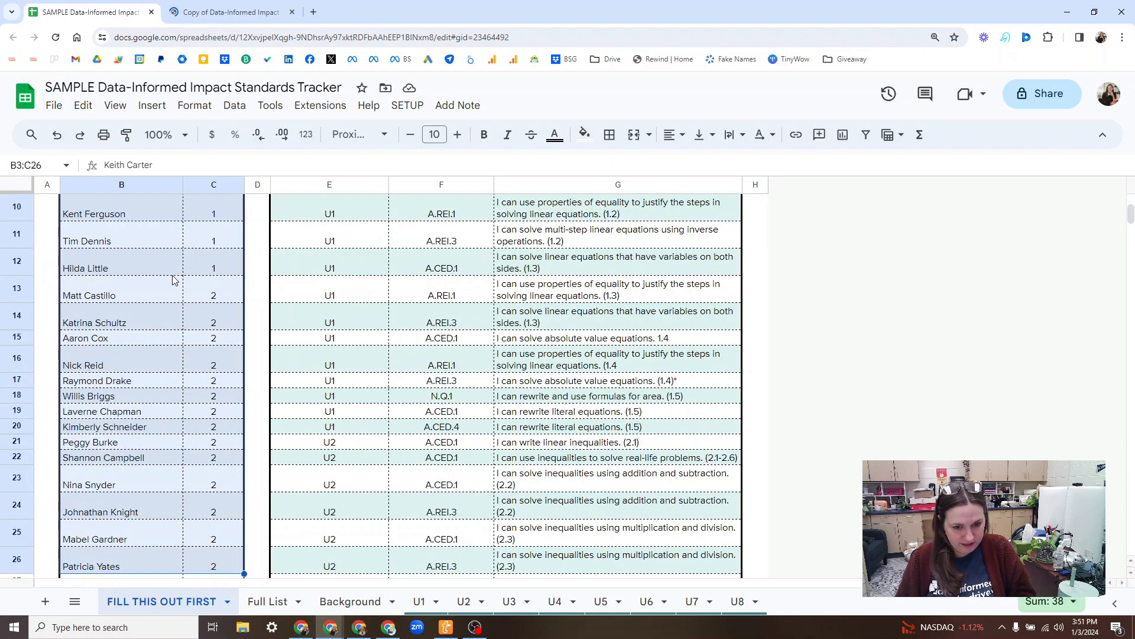
key("ctrl+c")
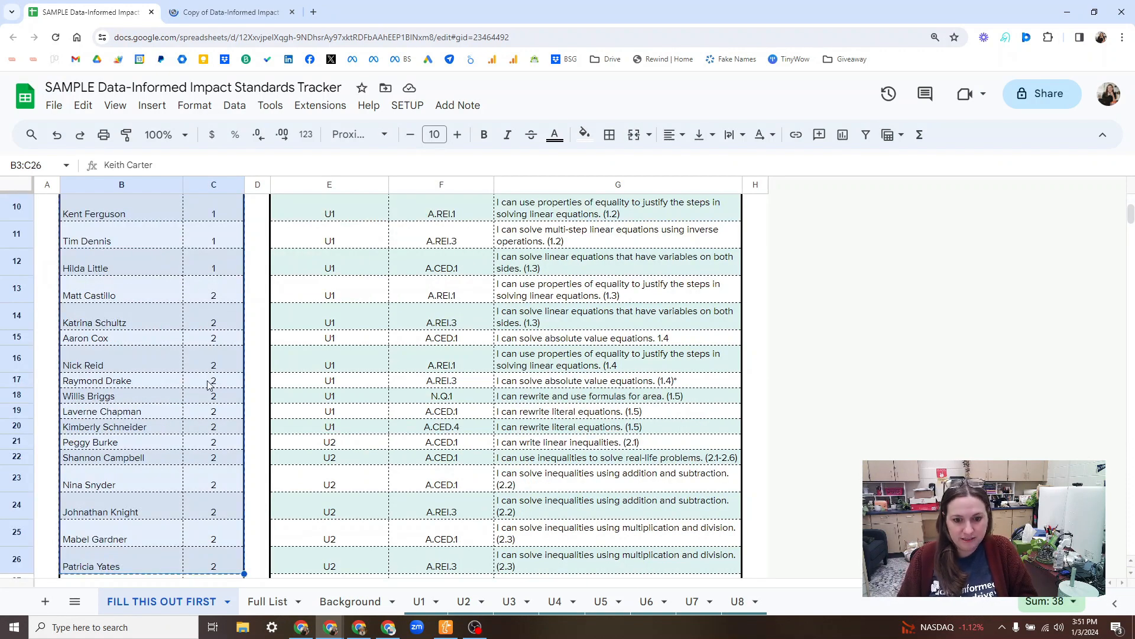
left_click(259, 6)
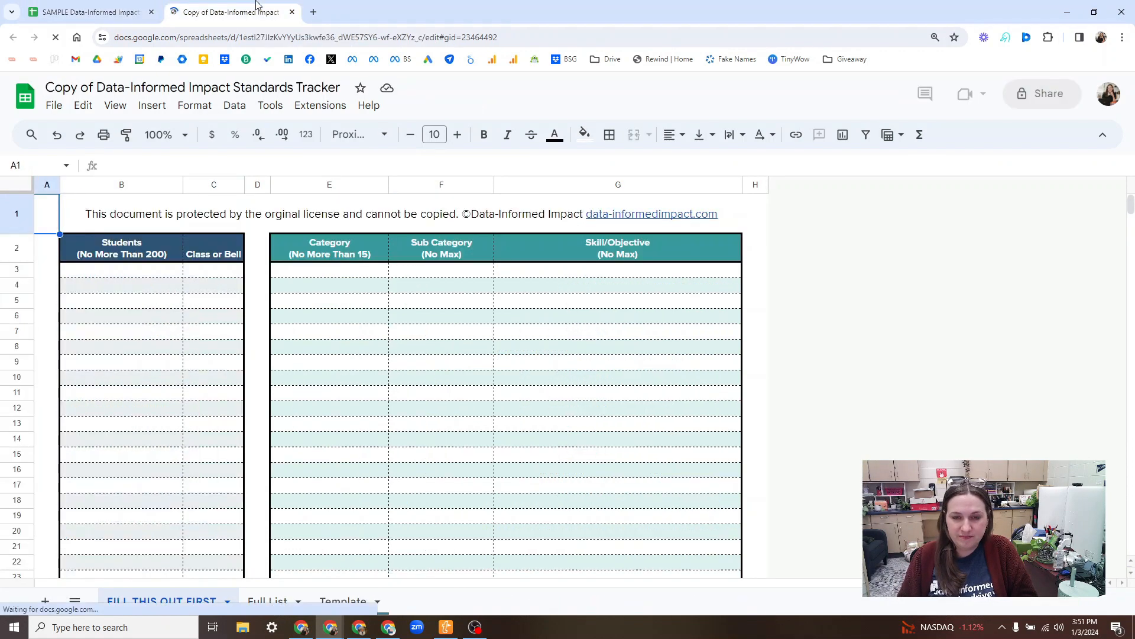
left_click(89, 273)
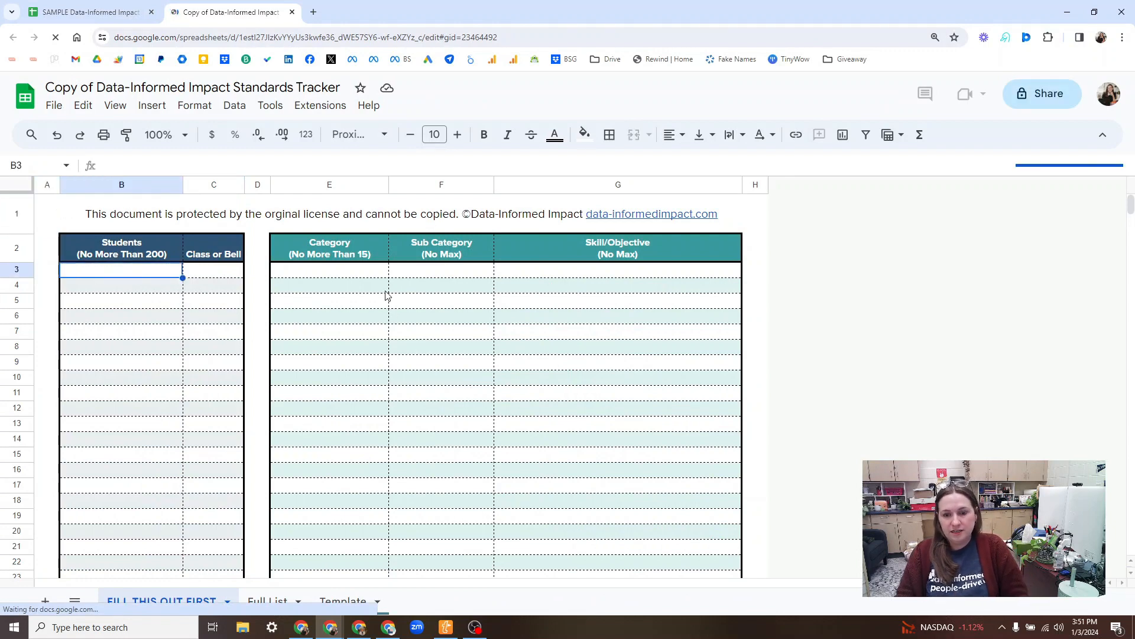
key("ctrl+v")
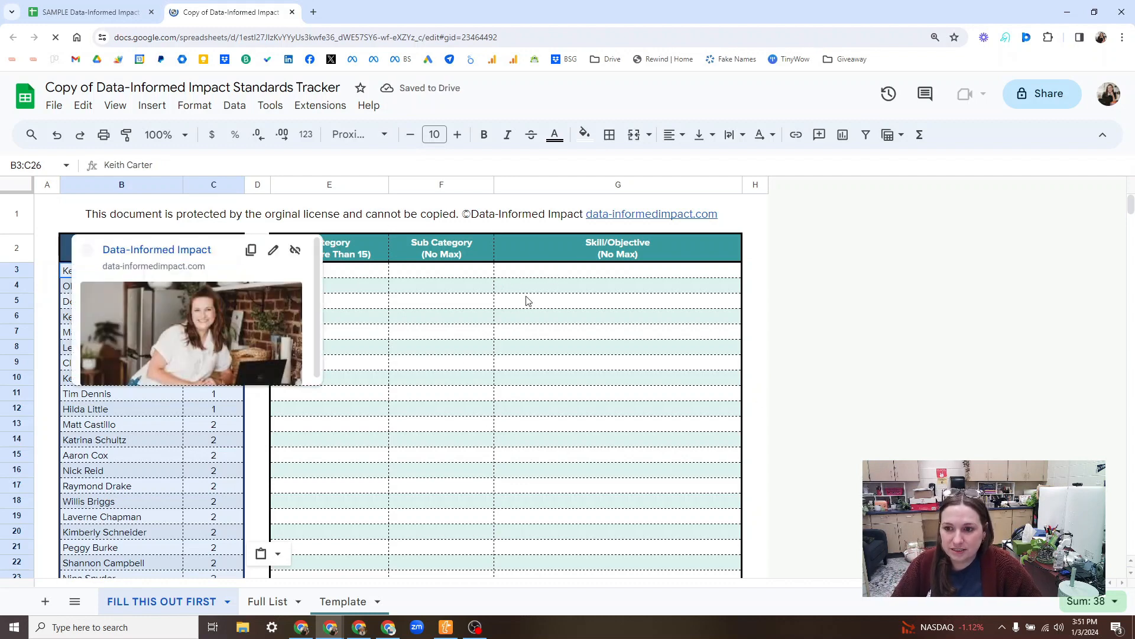
left_click(497, 320)
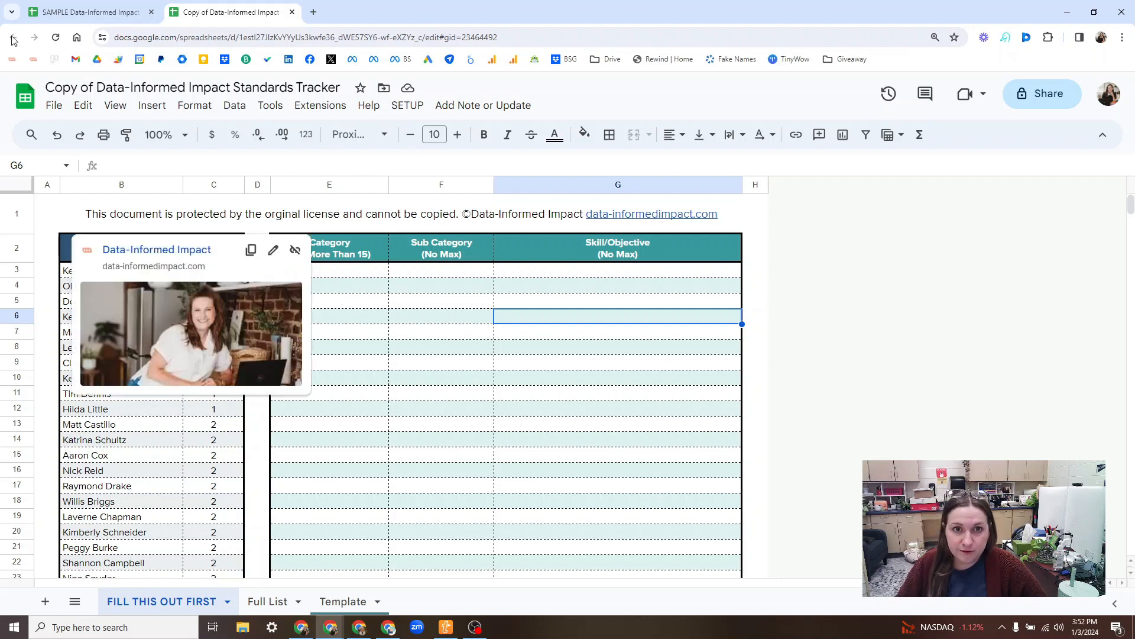
Step: Copy the category, sub category and skill rows E3:G32 from the SAMPLE tracker into the tracker copy starting at E3
left_click(65, 13)
scroll(292, 322, "up", 5)
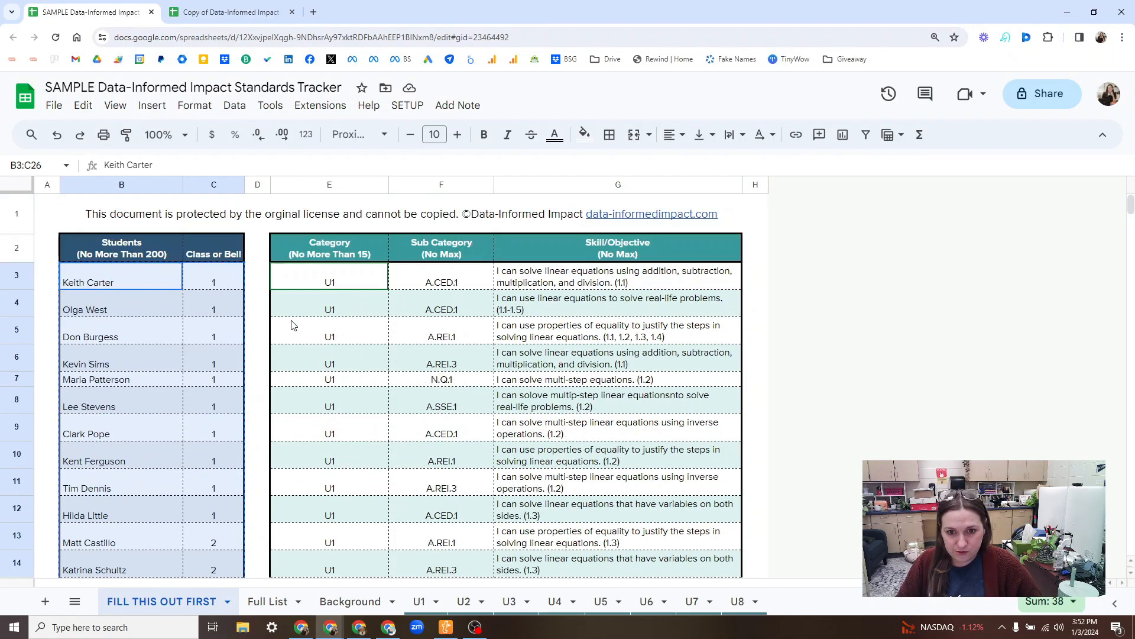
left_click(348, 289)
left_click(594, 282, "shift")
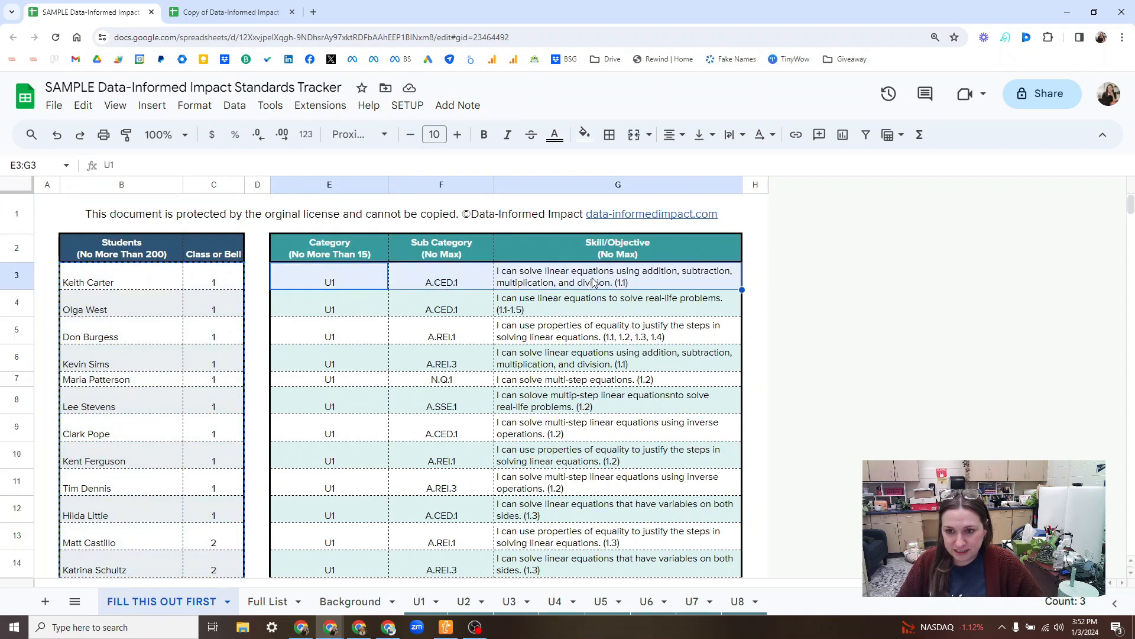
key("ctrl+shift+Down")
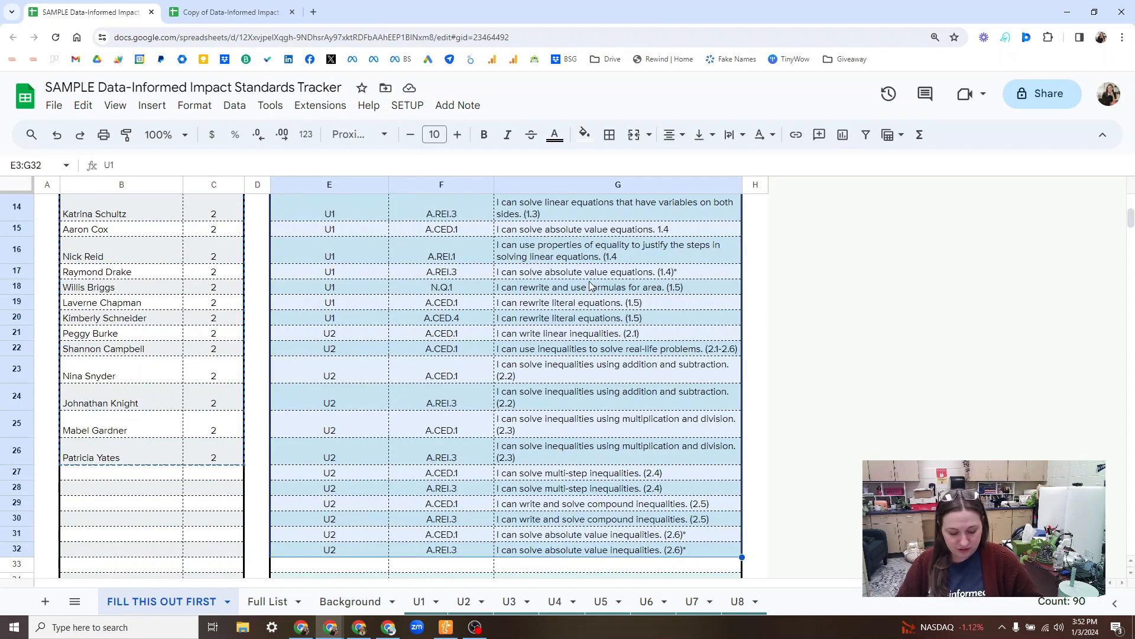
key("ctrl+c")
left_click(253, 3)
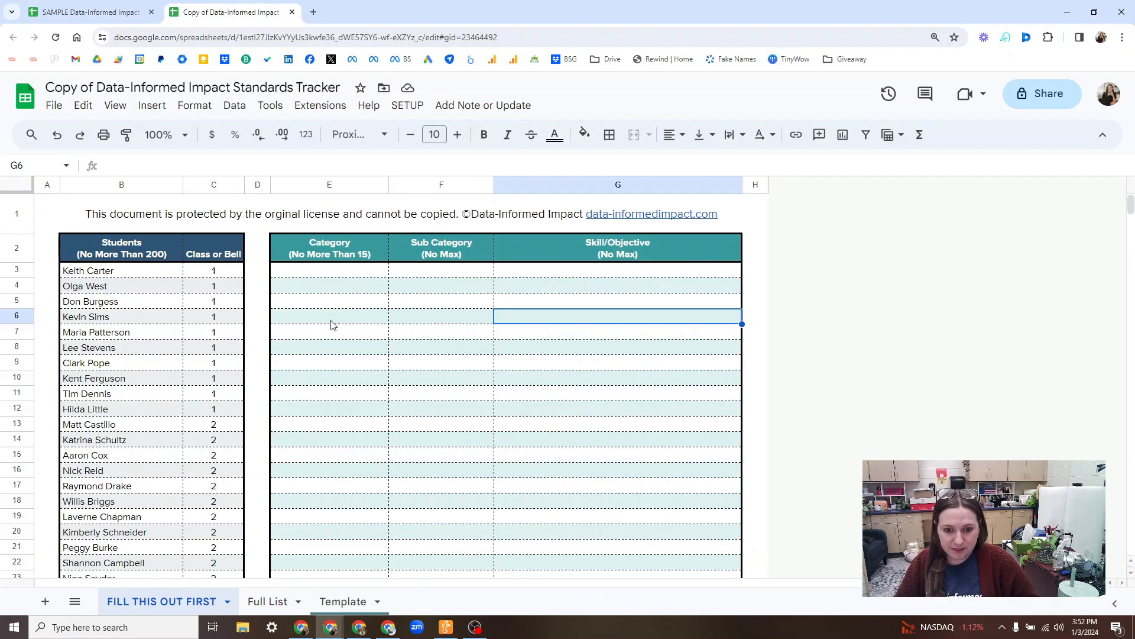
left_click(325, 279)
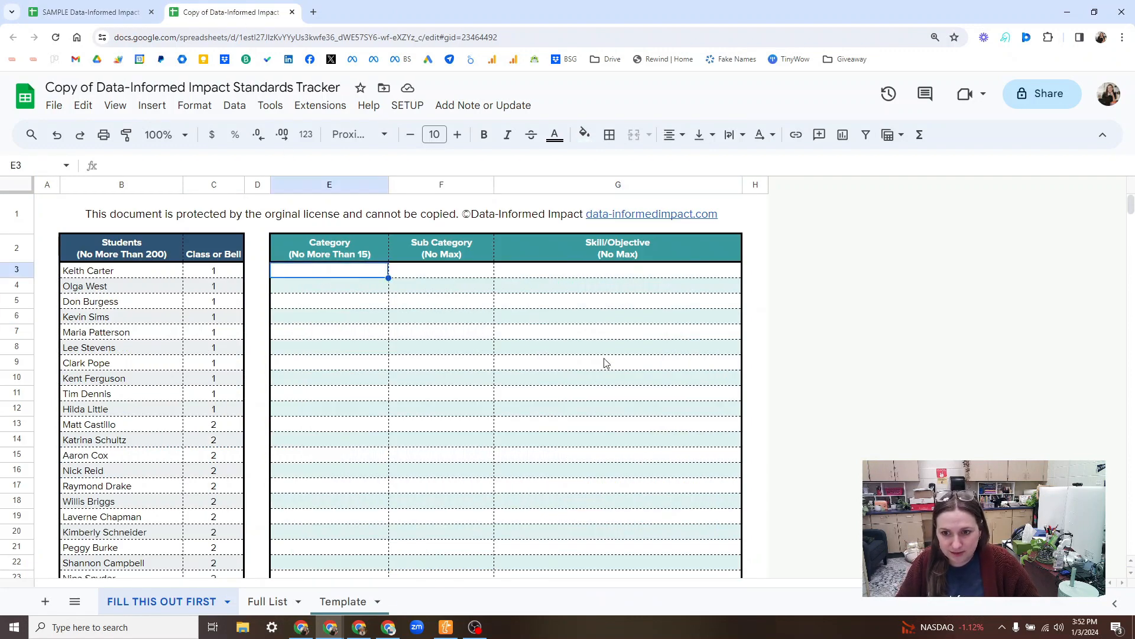
key("ctrl+v")
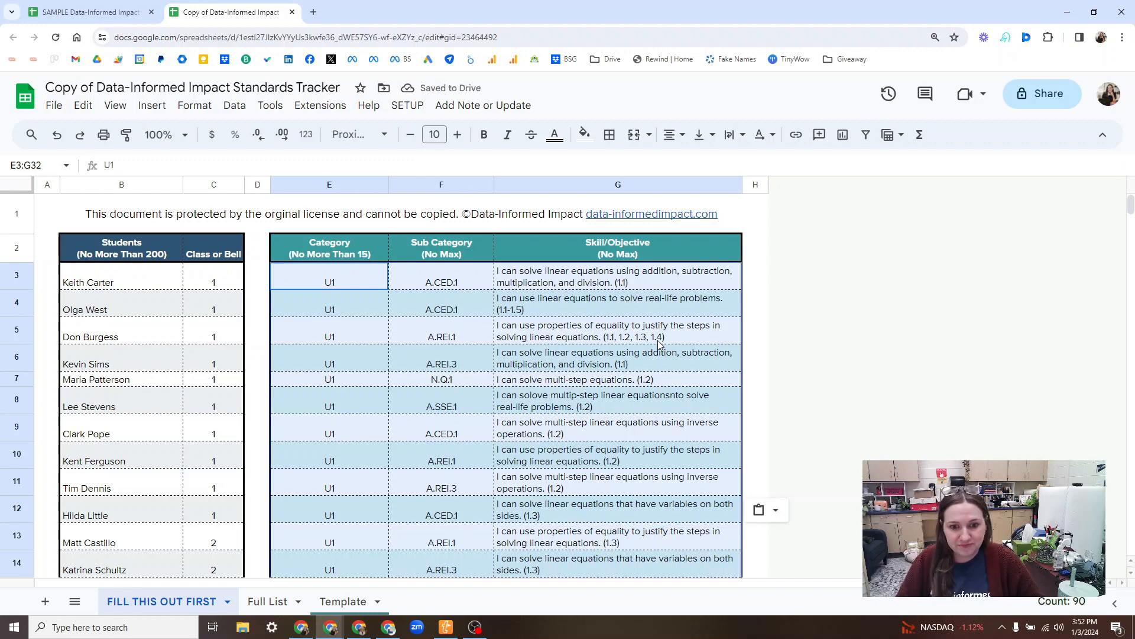
left_click(501, 342)
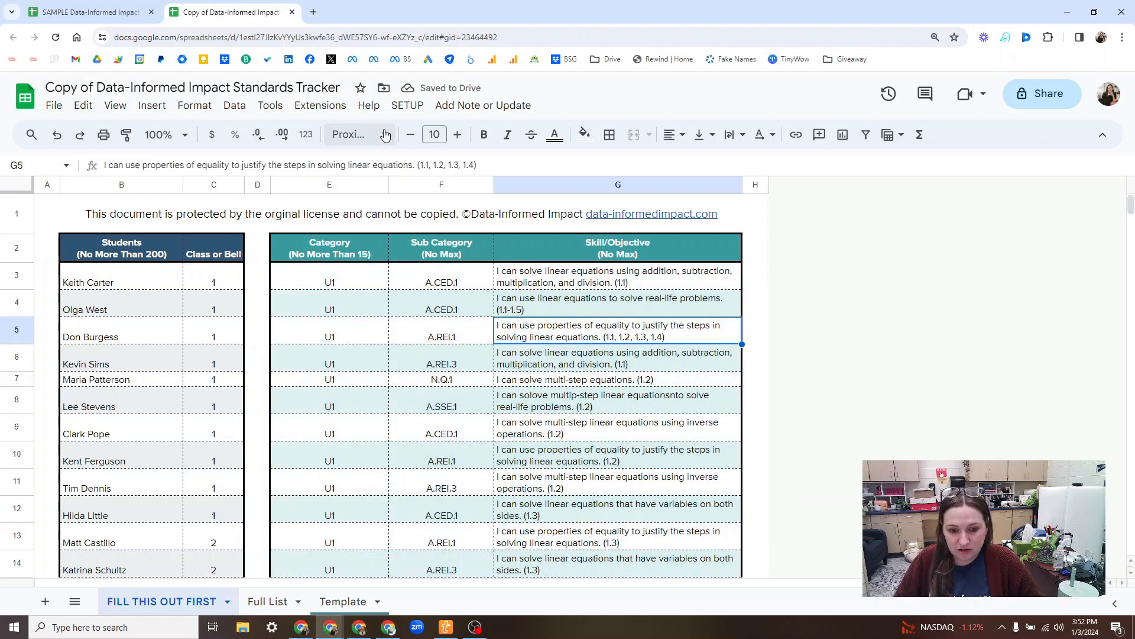
Step: Launch setup Step 1 and authorize the attached Individualized 3D script with the existing Google account, allowing all requested access
left_click(410, 110)
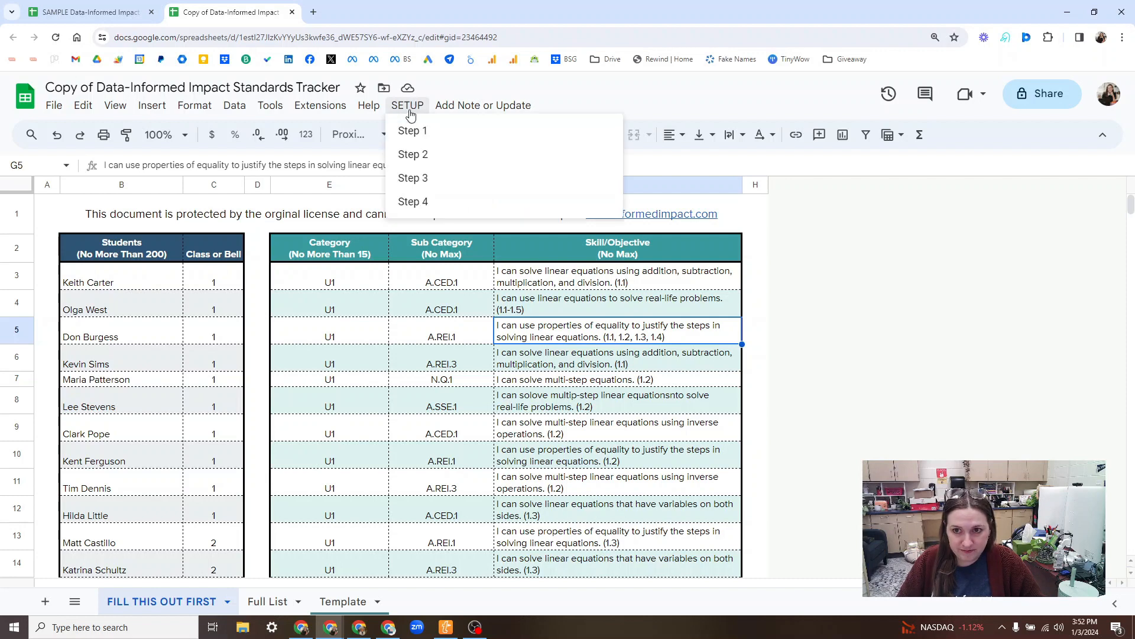
left_click(448, 135)
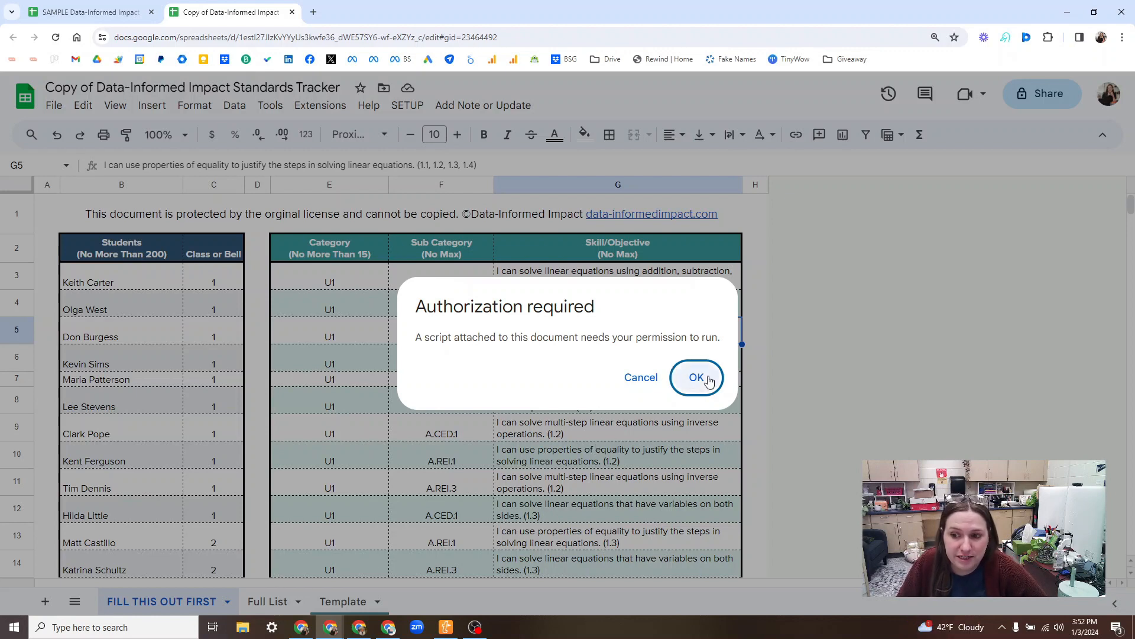
left_click(707, 377)
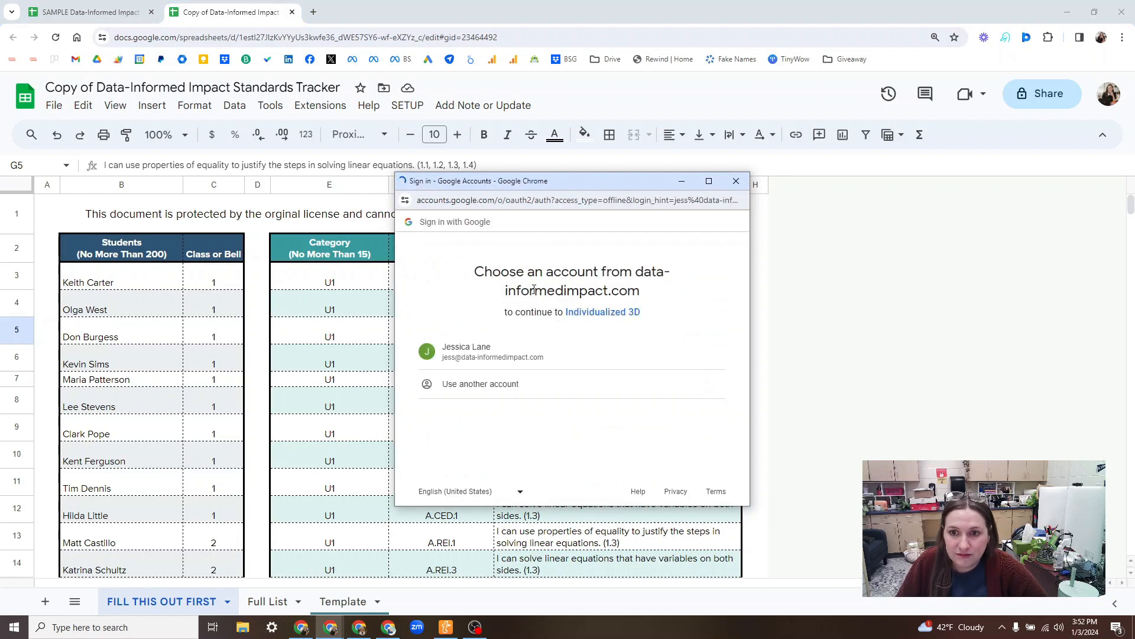
left_click(504, 357)
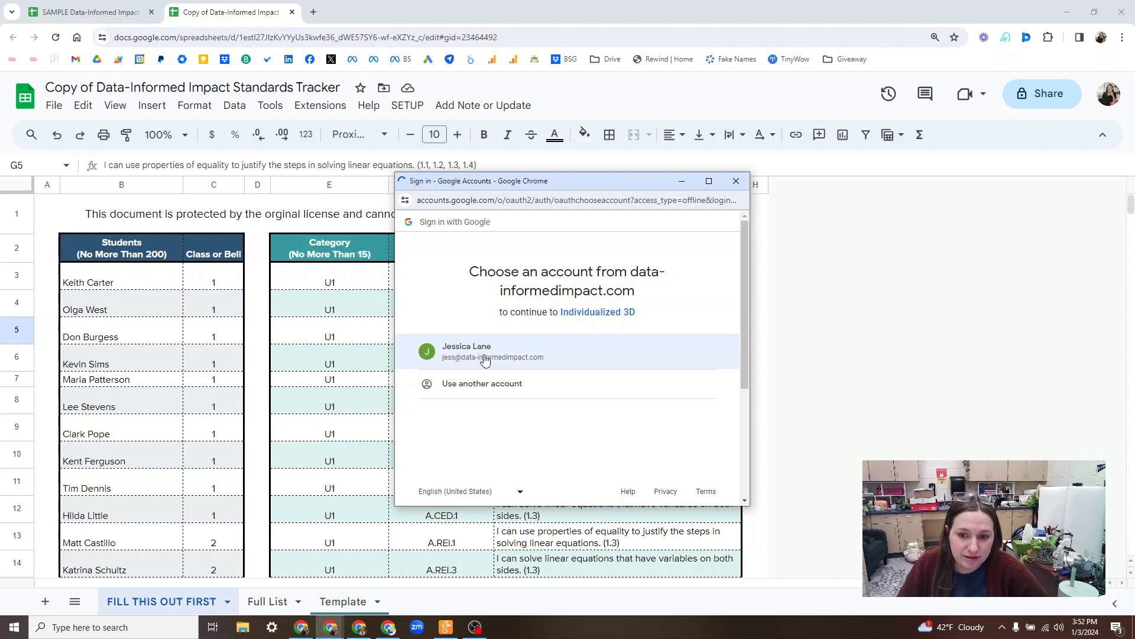
left_click(533, 355)
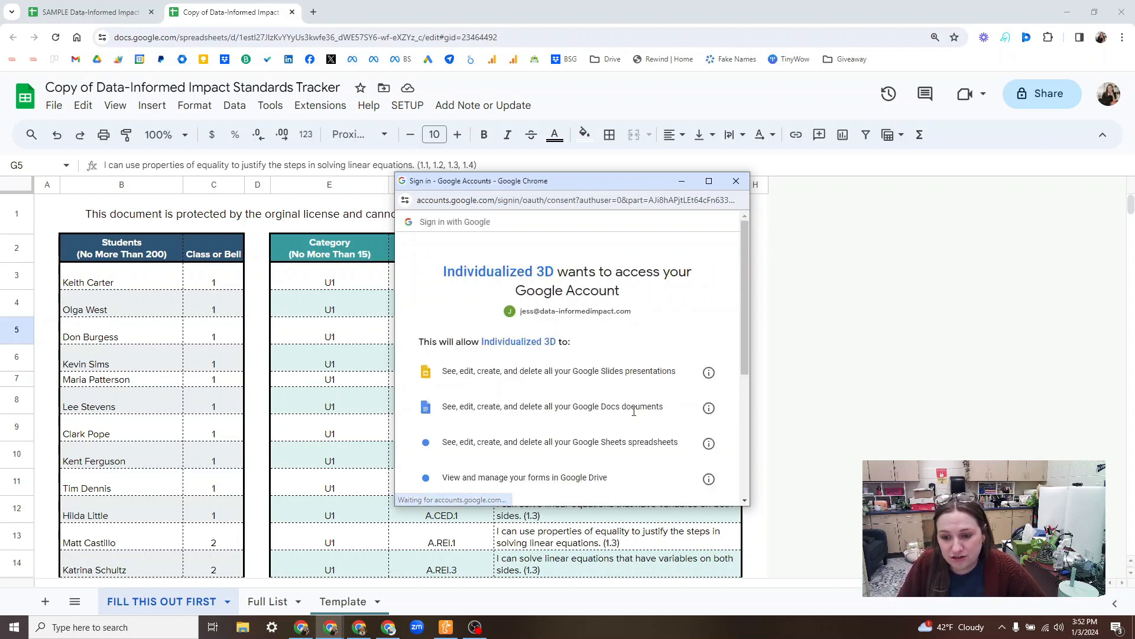
scroll(630, 417, "down", 4)
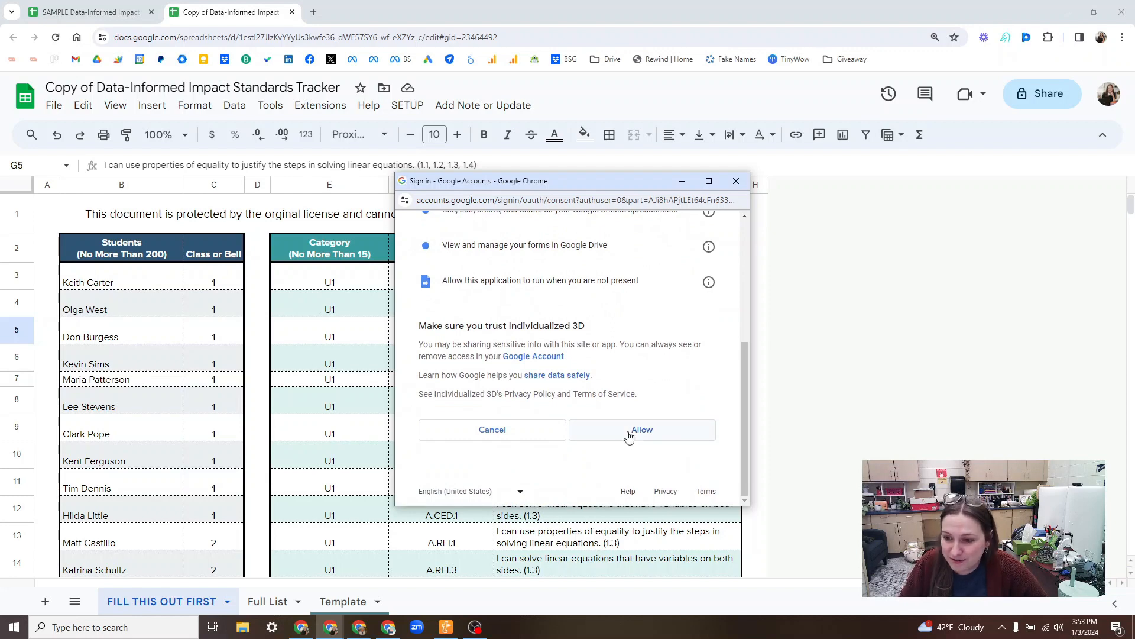
left_click(630, 436)
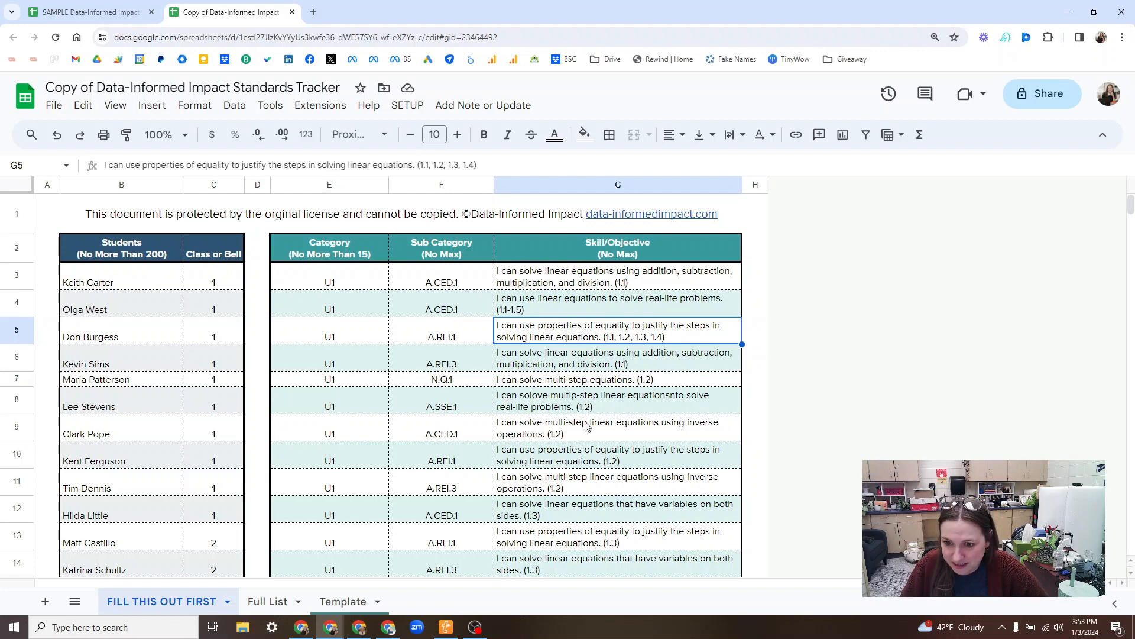
Step: Correct the misspelled "solove" to "solve" in the skill text of cell G8
left_click(543, 402)
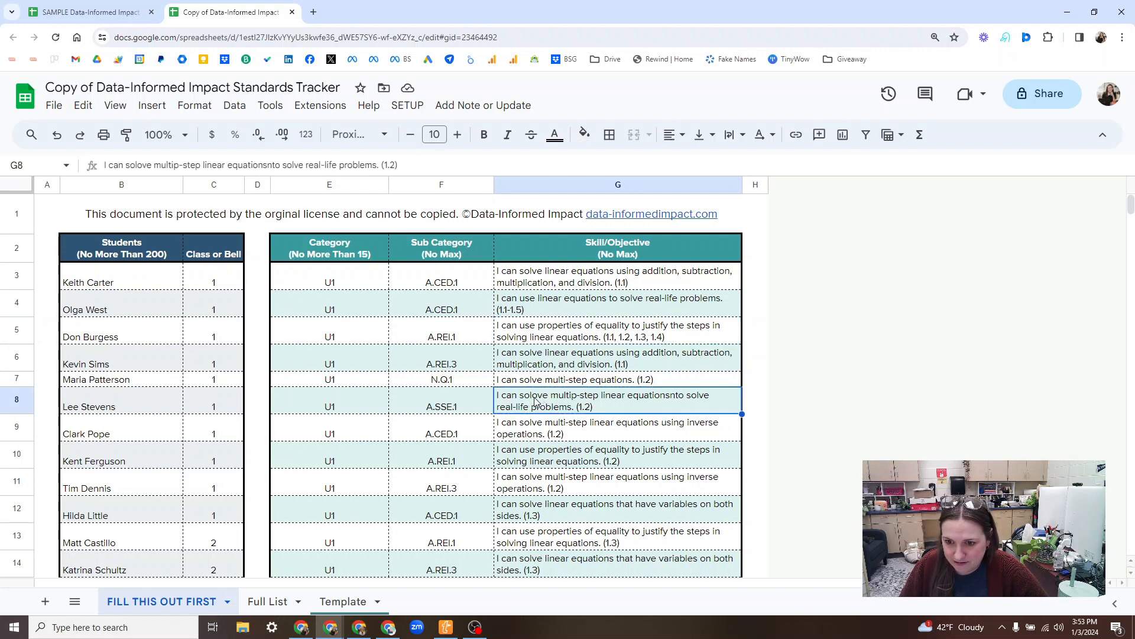
double_click(535, 398)
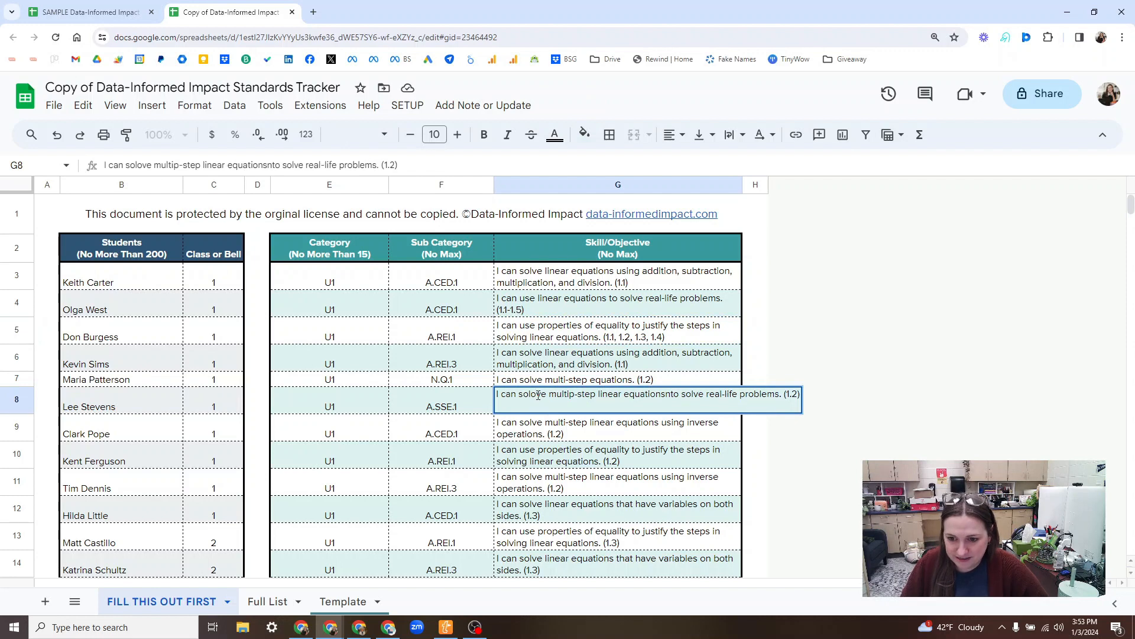
key("Return")
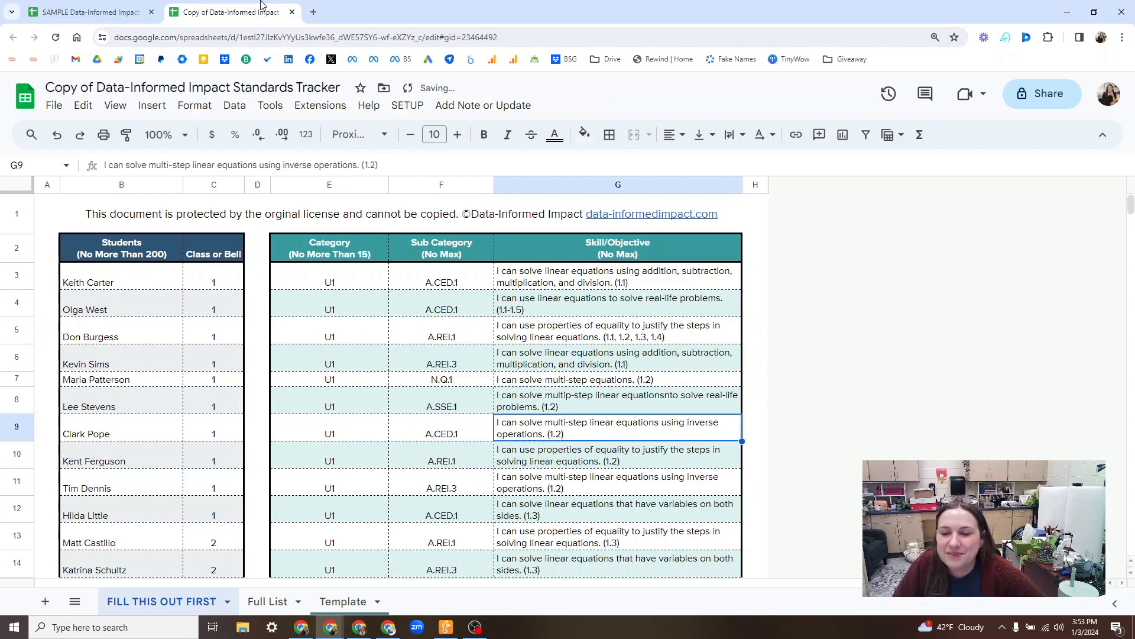
Step: Run setup Step 2 and Step 3 on the tracker copy, viewing the U2 sheet while the script runs
left_click(416, 106)
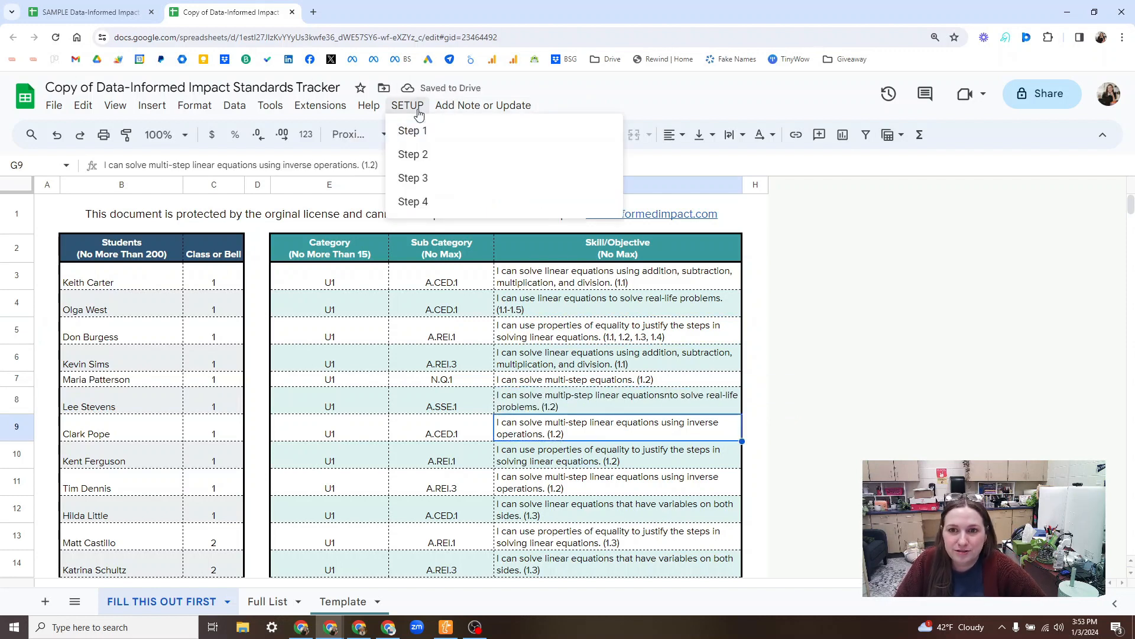
left_click(405, 155)
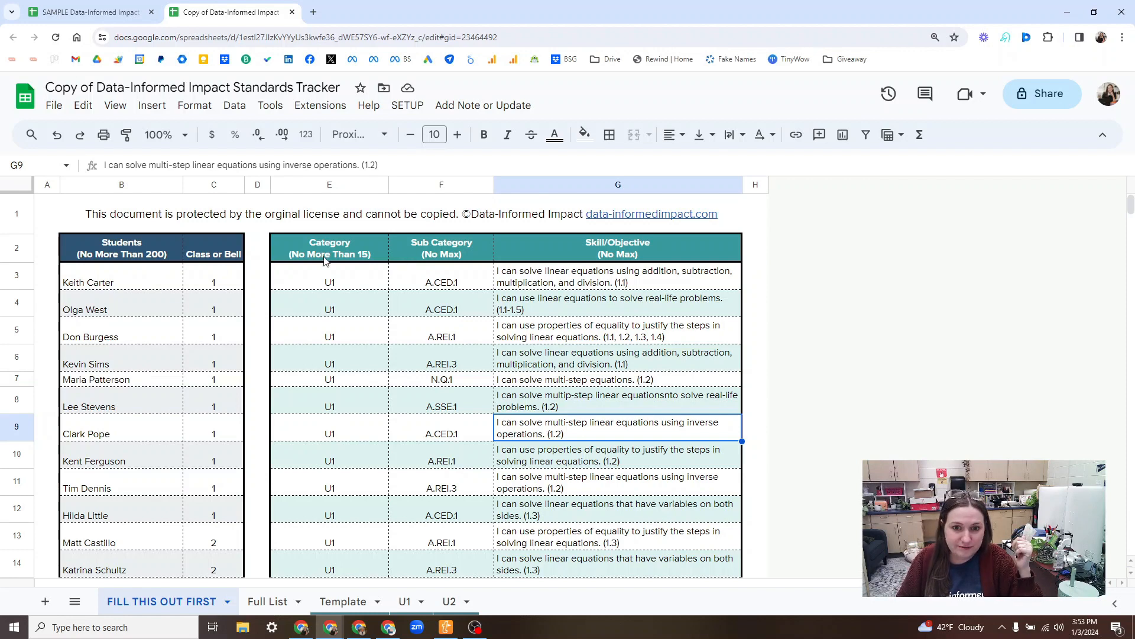
left_click(409, 105)
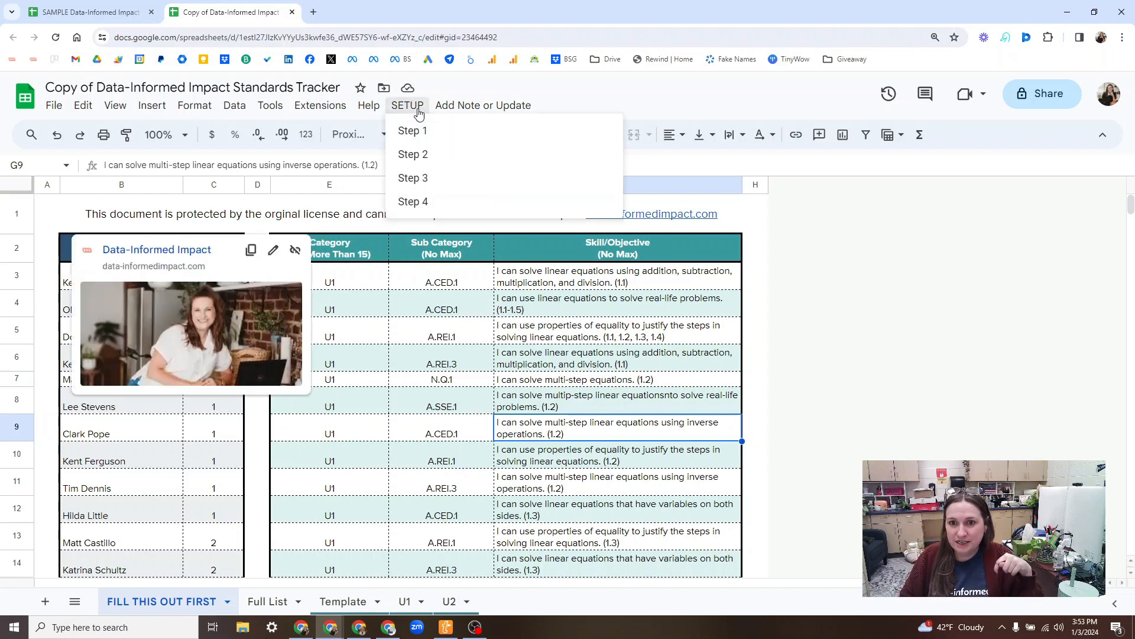
left_click(424, 179)
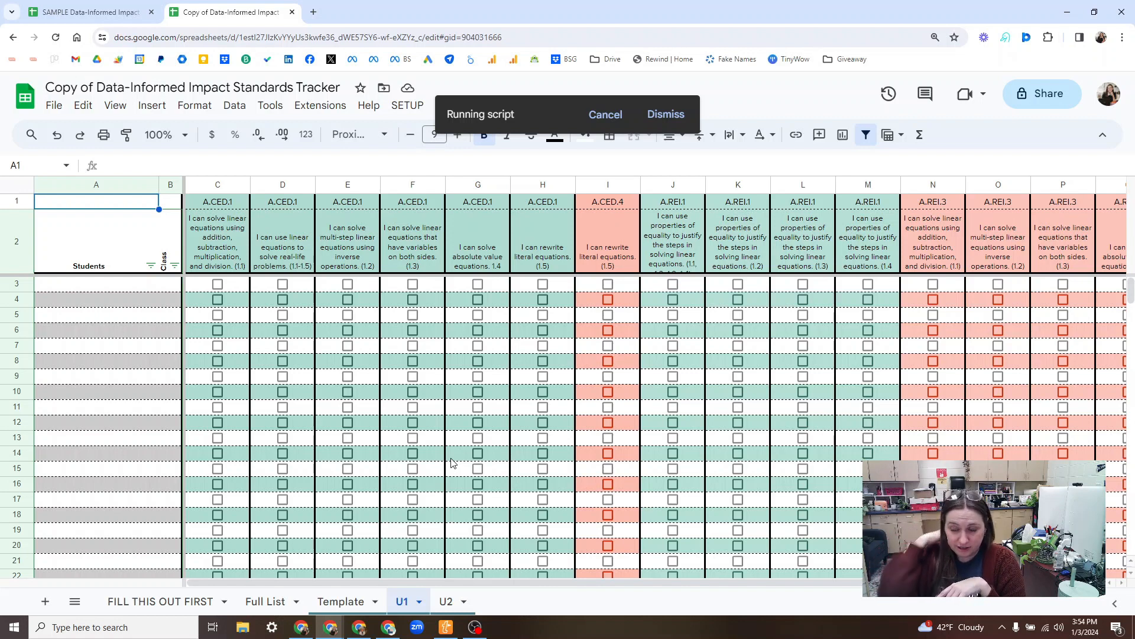
left_click(446, 601)
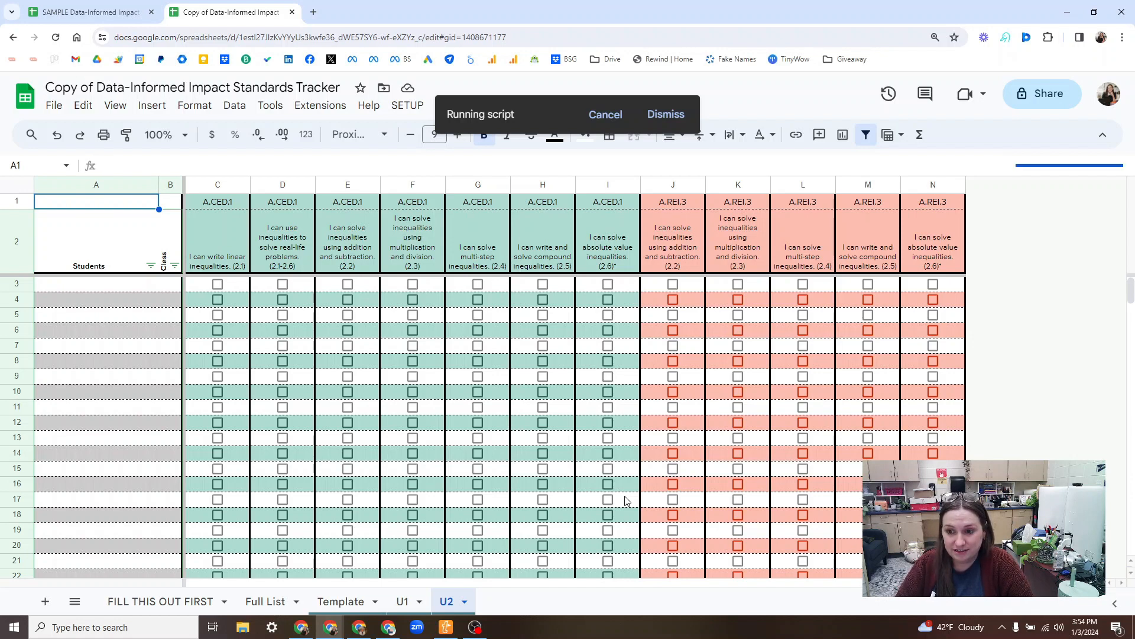
Step: Look over the U2 sheet while the script runs, and run setup Step 4 from the U1 sheet
scroll(626, 499, "down", 20)
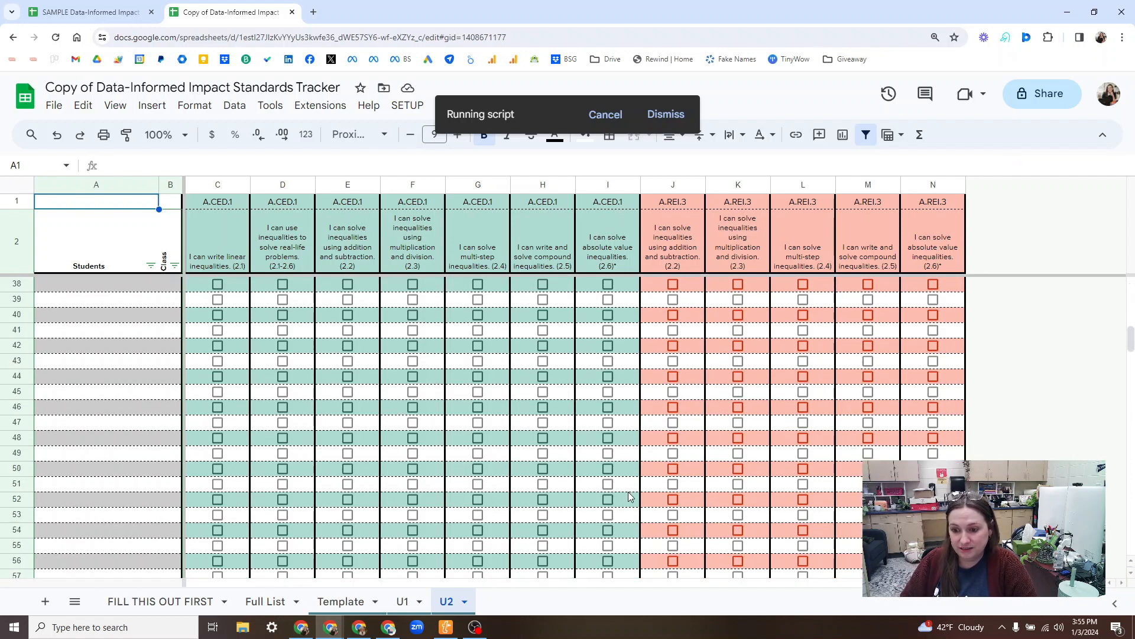
scroll(629, 496, "down", 6)
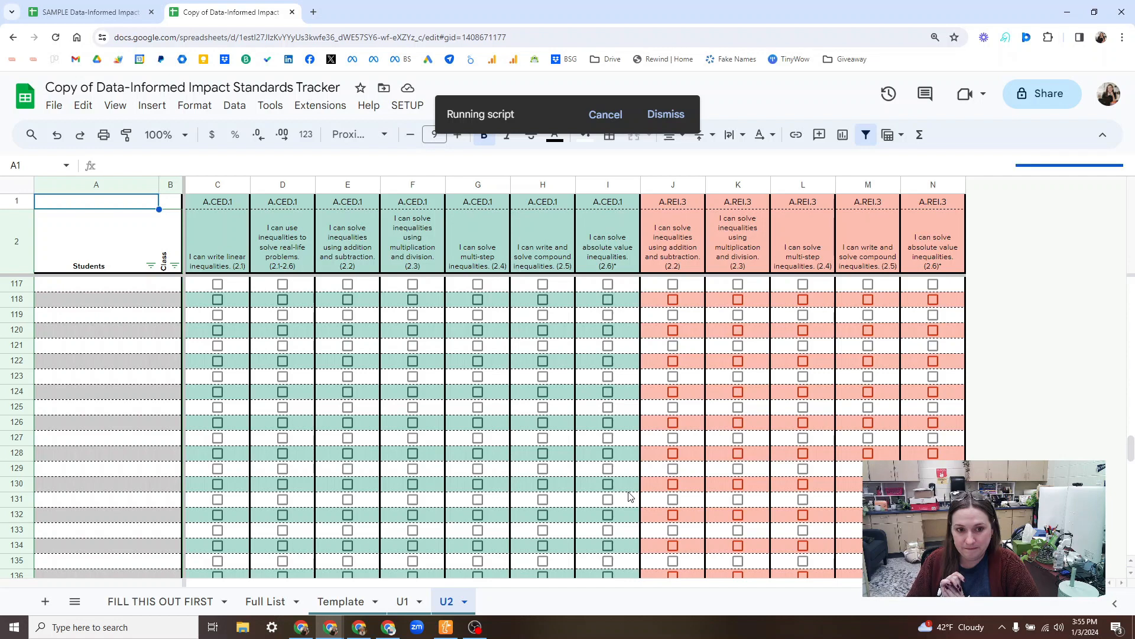
left_click(399, 608)
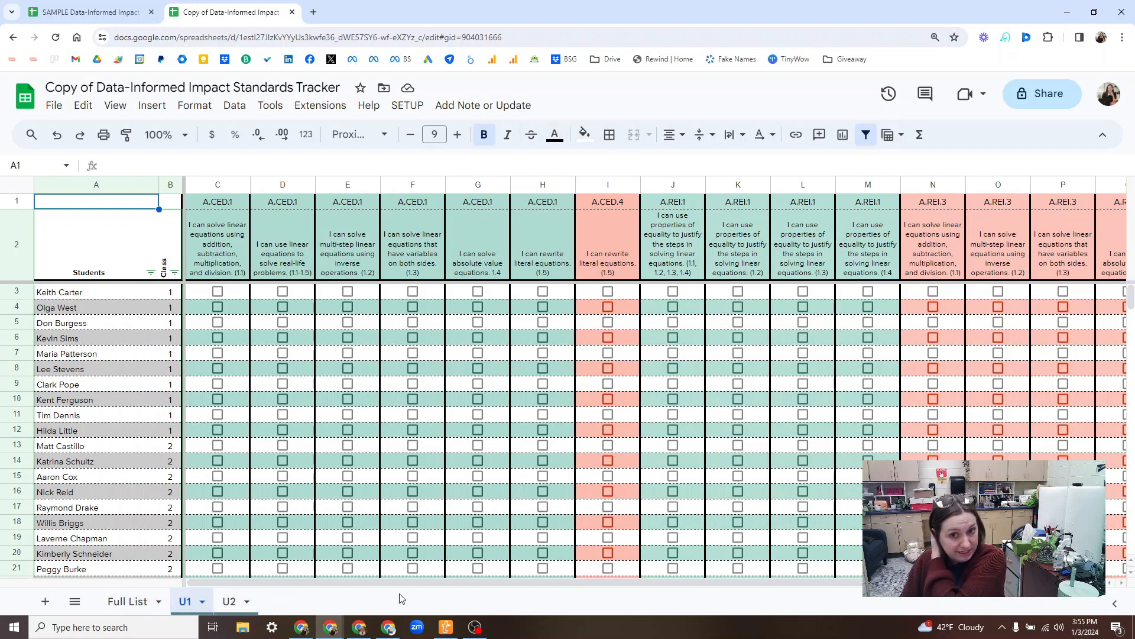
left_click(412, 107)
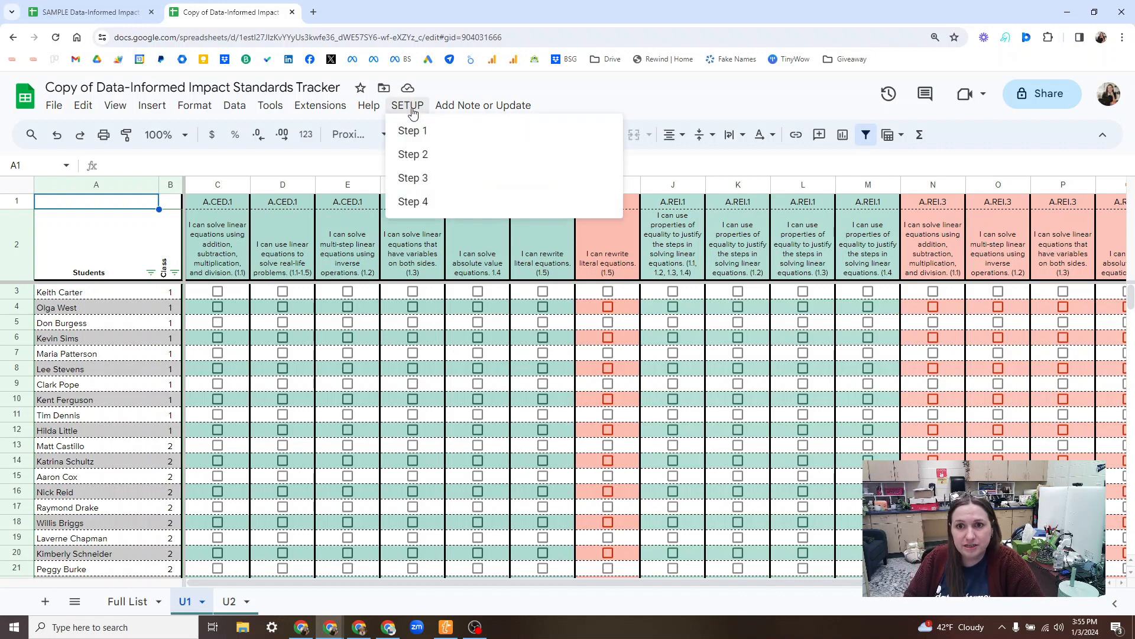
left_click(424, 203)
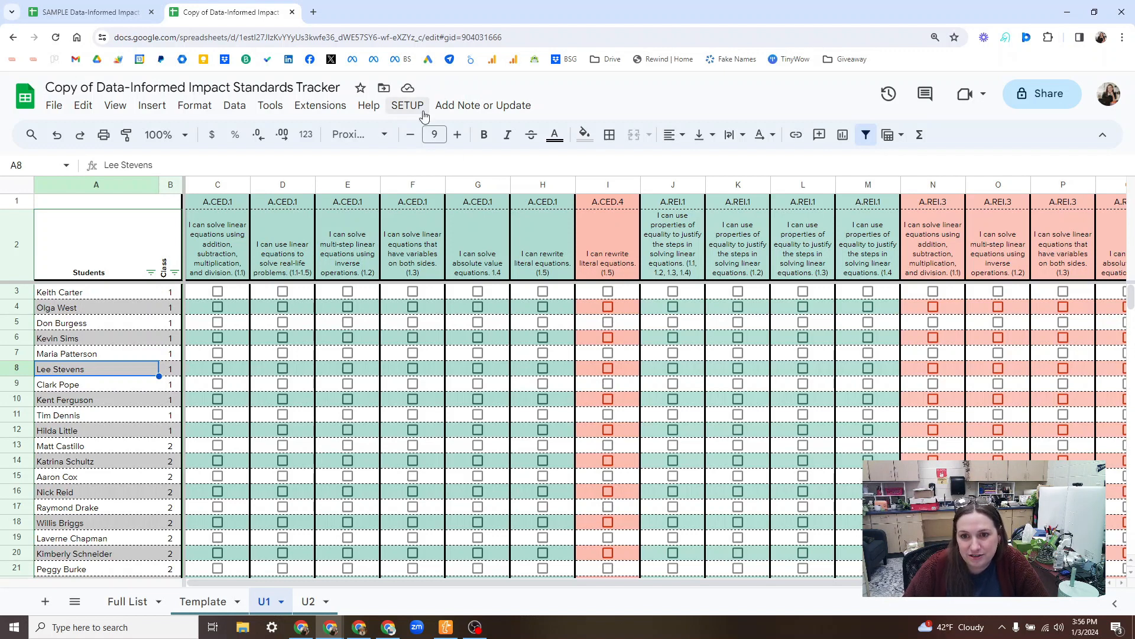
Step: Insert one new column directly after column F on the U1 sheet
left_click(413, 187)
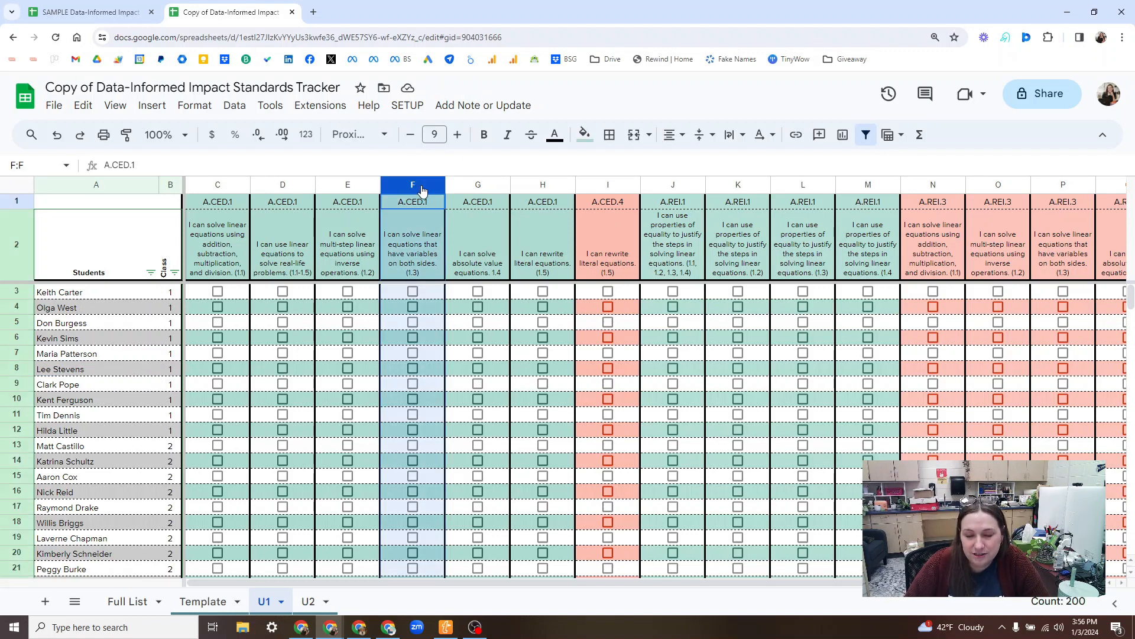
right_click(417, 190)
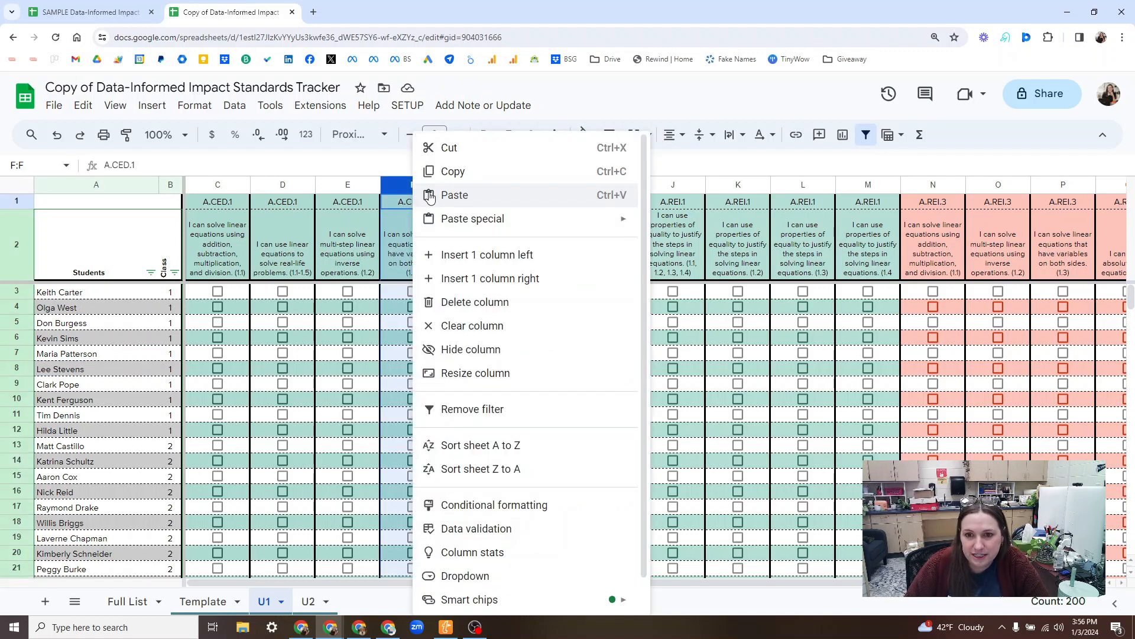
left_click(482, 278)
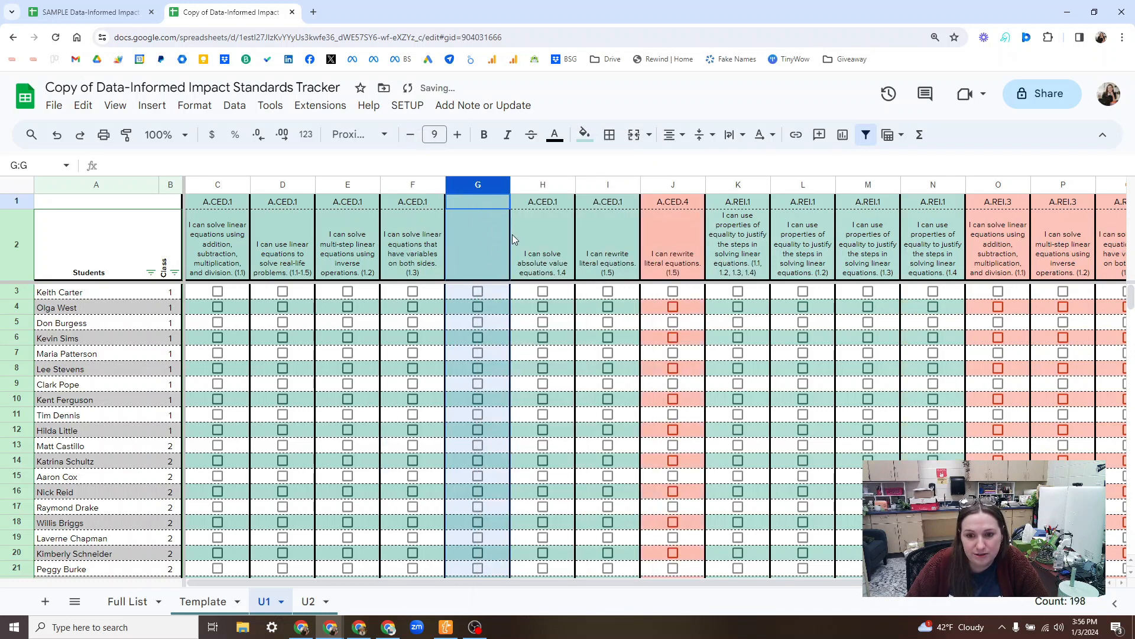
Step: Enter TEST as the sub category in G1 and TEST SKILL as the skill in G2
left_click(474, 205)
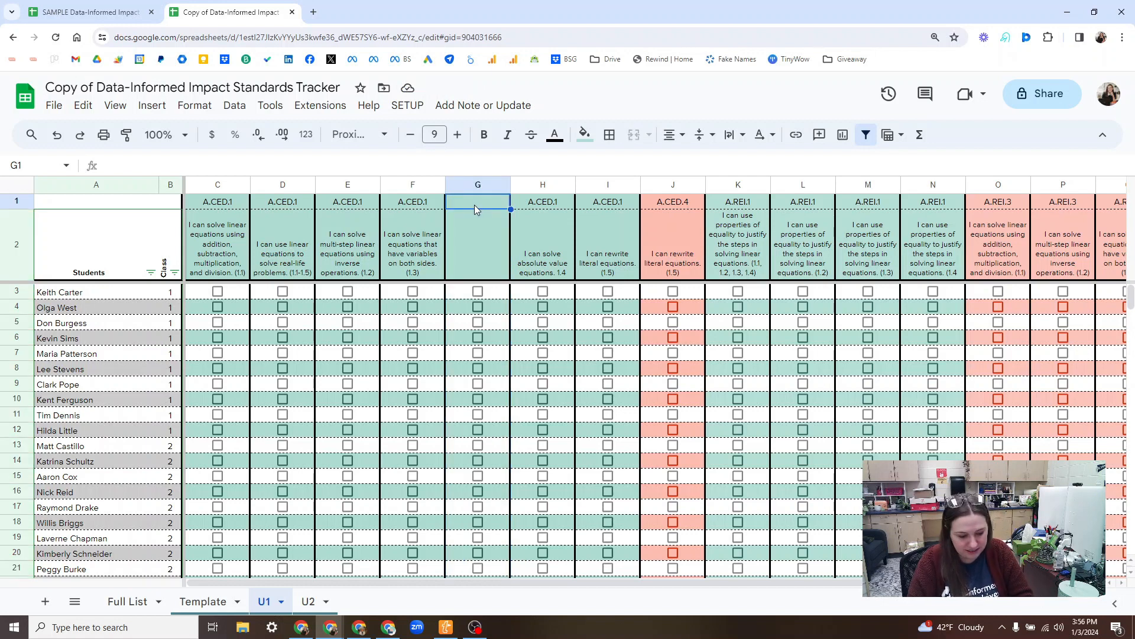
type("TEST")
key("Return")
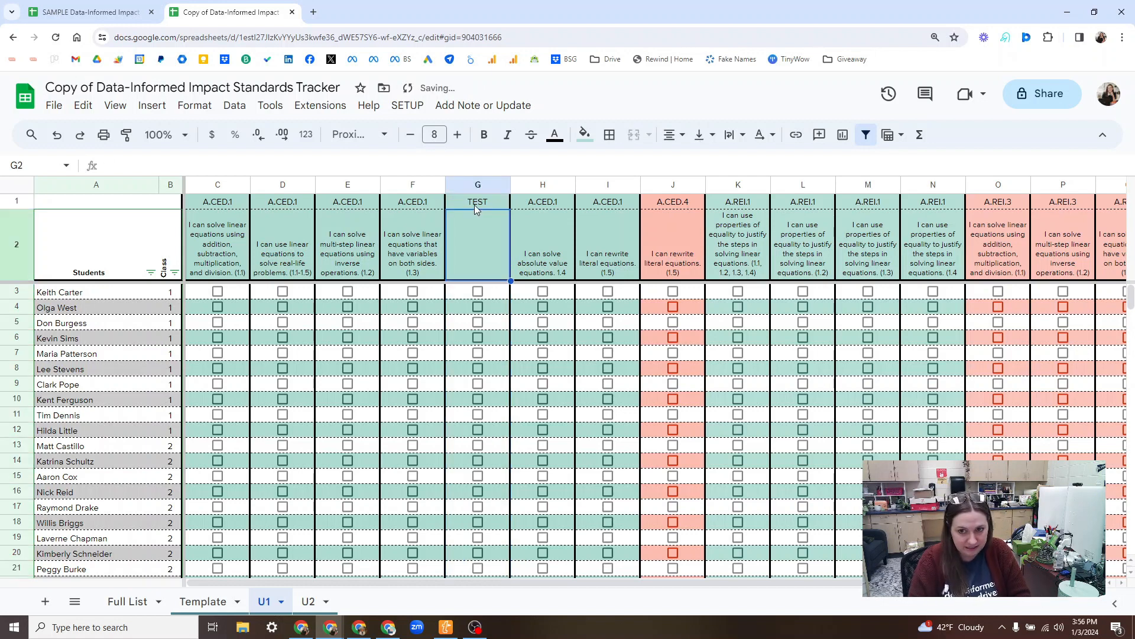
type("TEST SKILL")
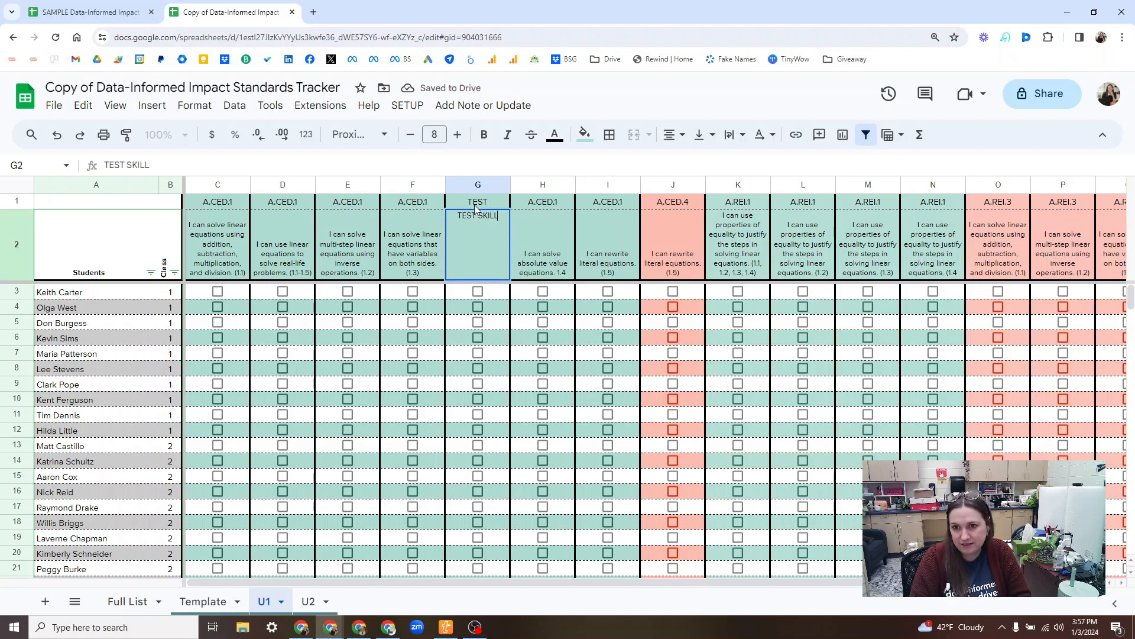
key("Return")
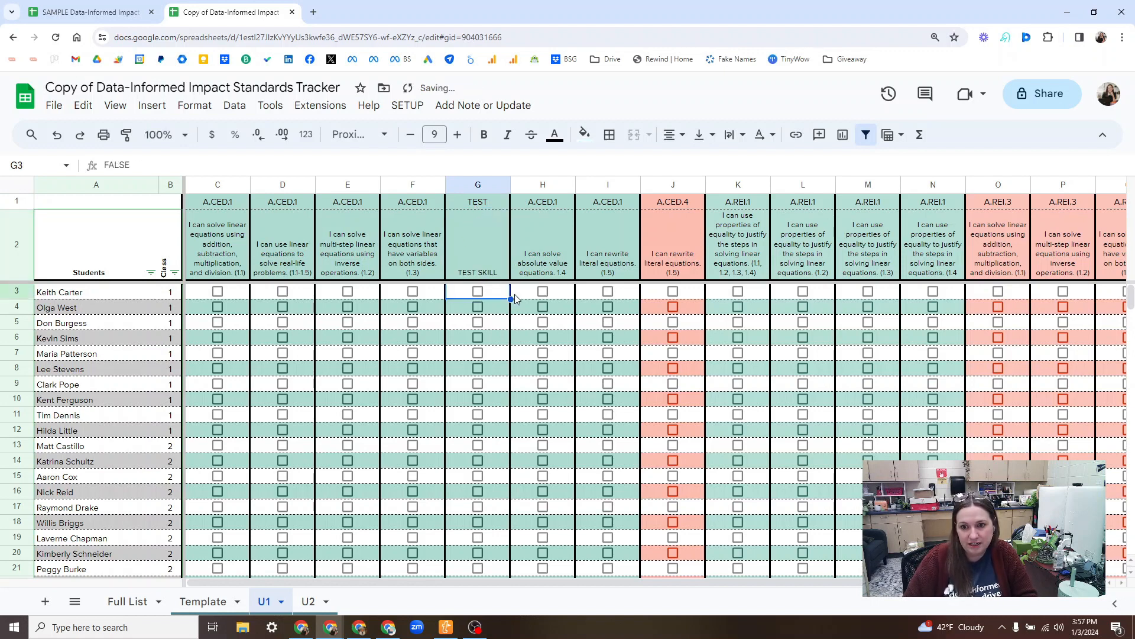
Step: Check the TEST SKILL boxes in G3, G4 and G6, view the update note, and uncheck G6 again
left_click(477, 292)
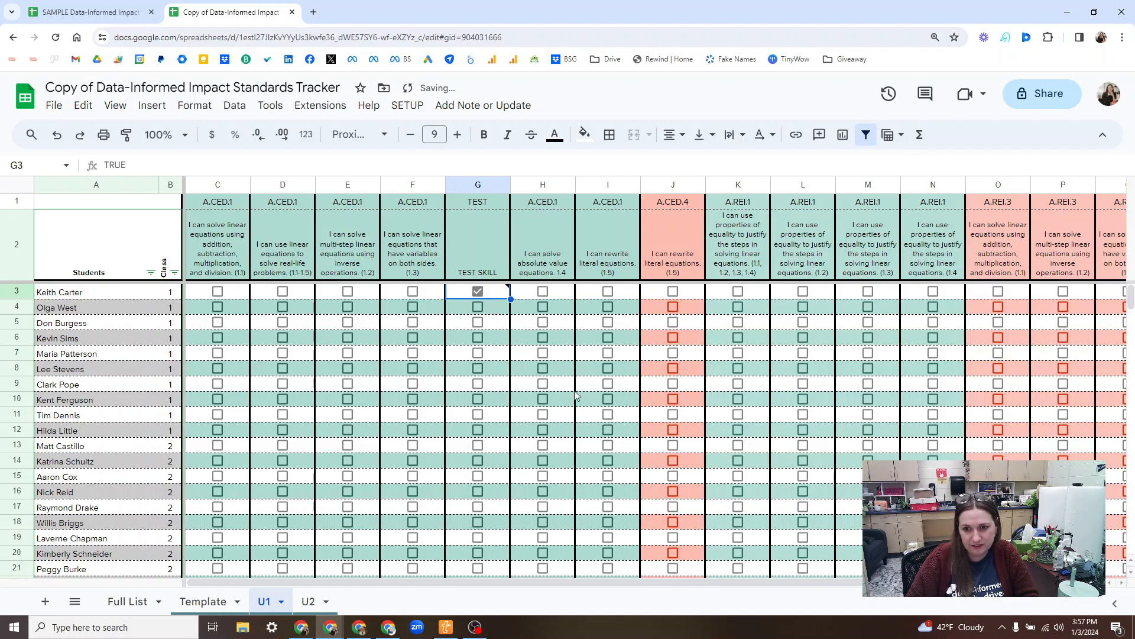
left_click(478, 307)
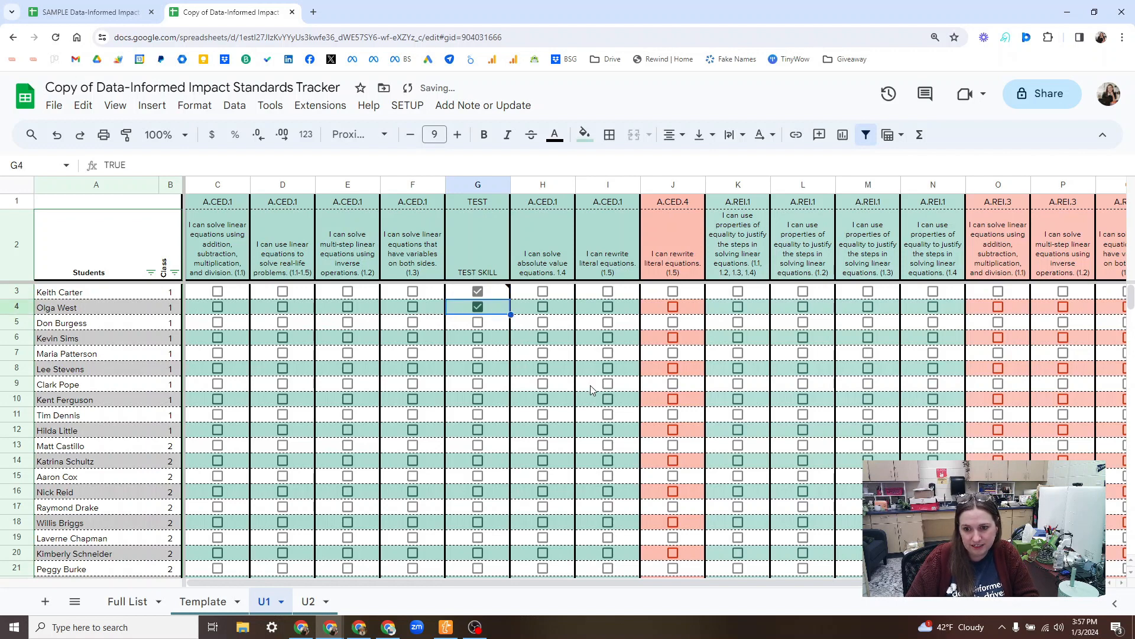
left_click(478, 338)
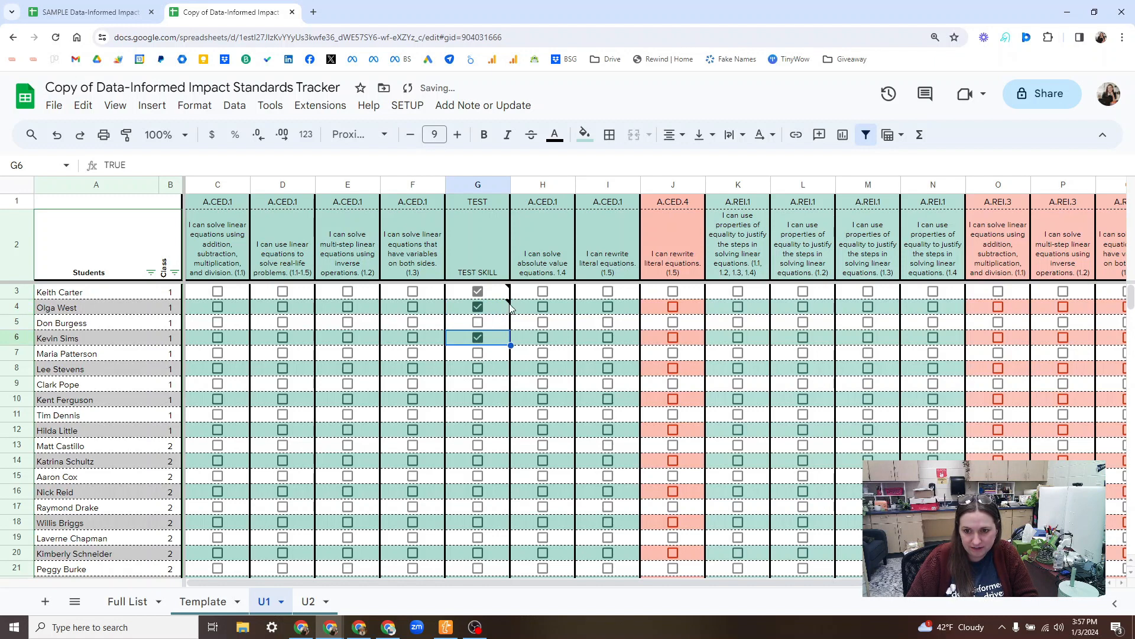
mouse_move(509, 304)
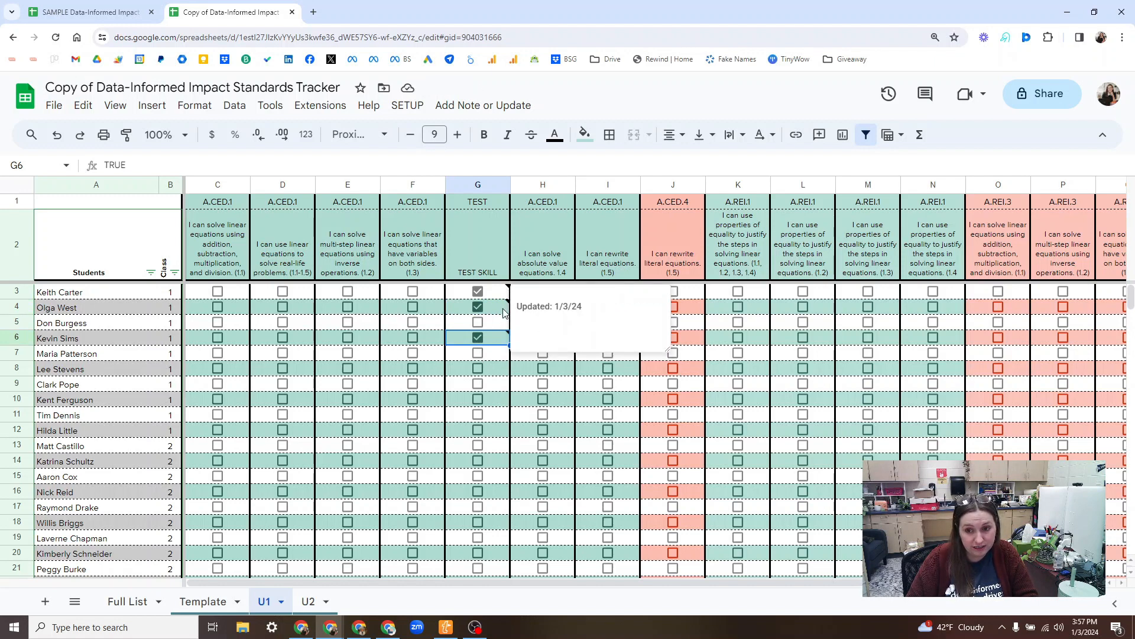
left_click(477, 339)
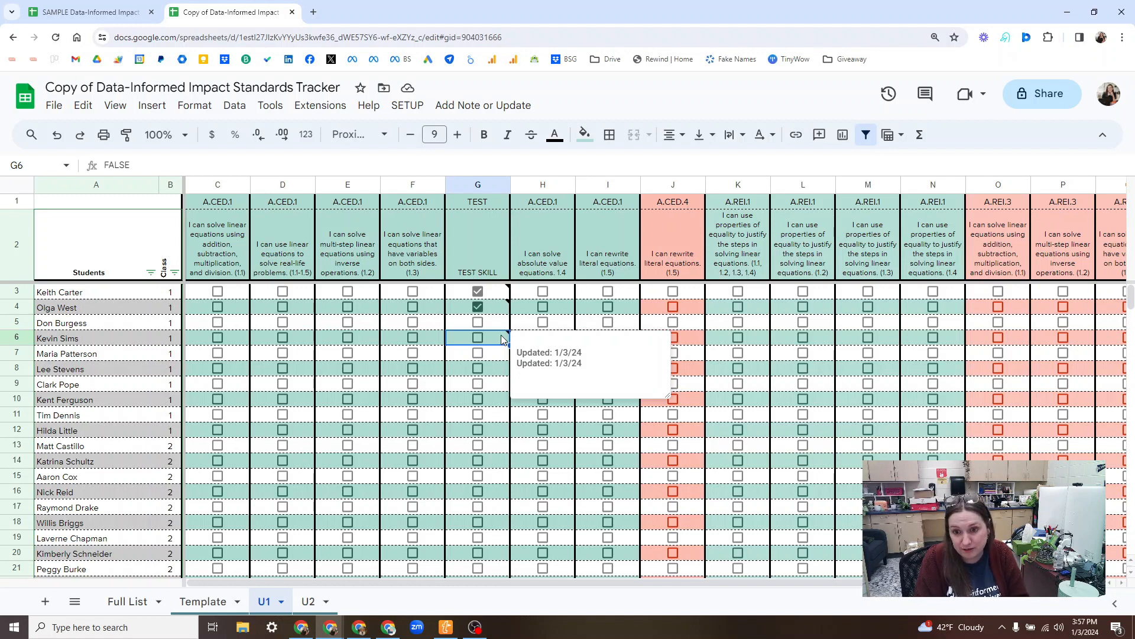
Step: Check the A.CED.1 skill boxes in D3, E4 and F5 on the U1 sheet
left_click(283, 291)
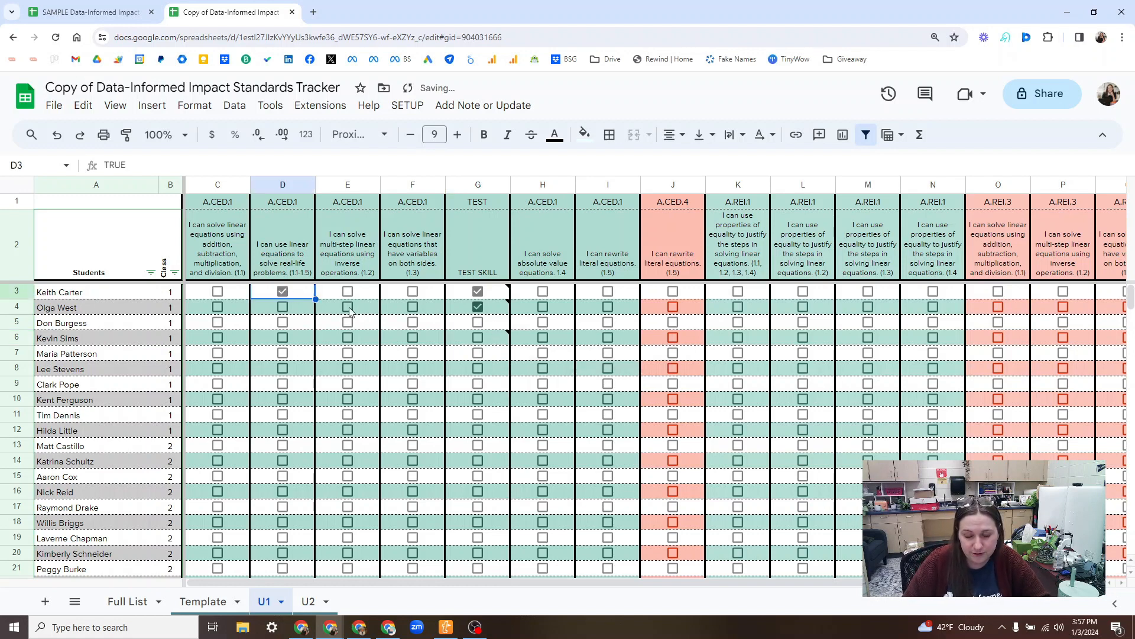
left_click(348, 307)
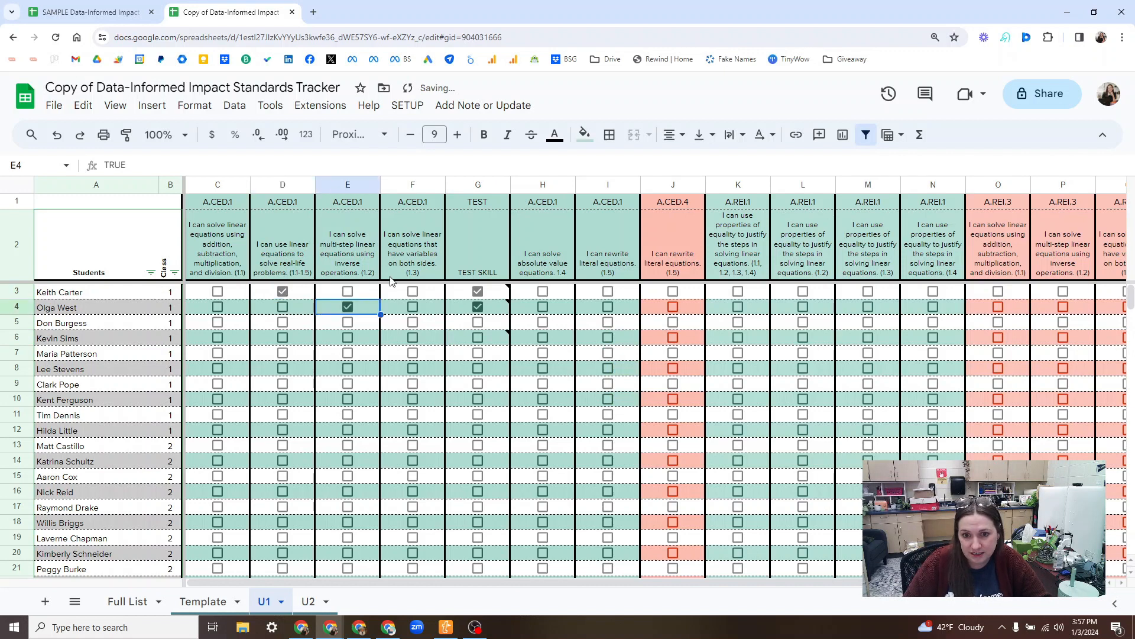
left_click(412, 323)
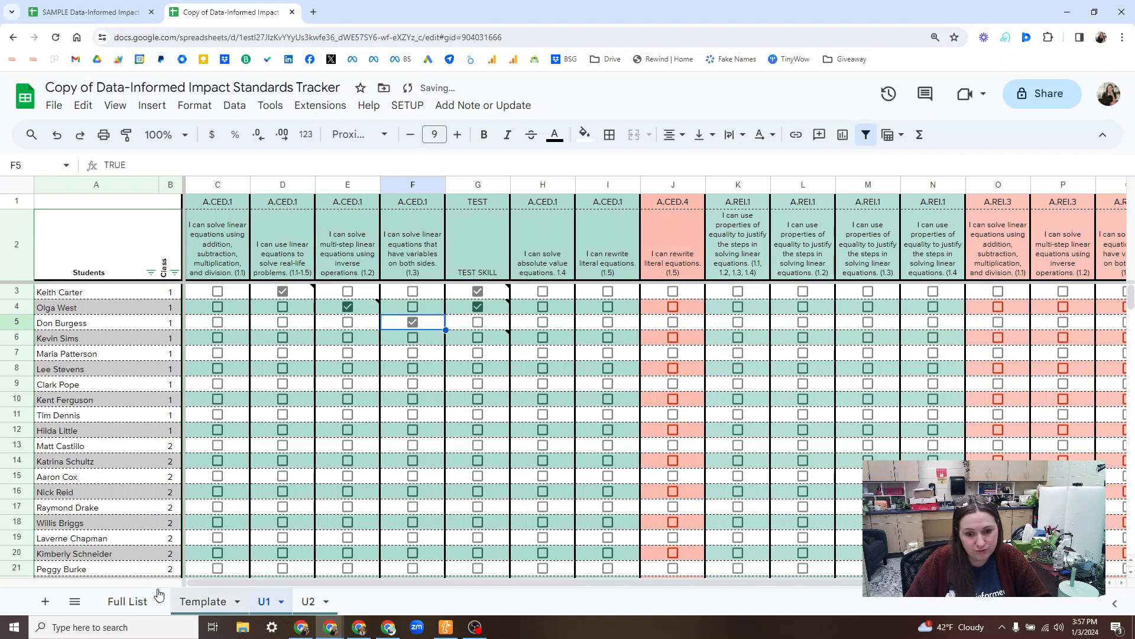
Step: Run the tracker's Update script on the Full List sheet and select the Sub Category header
left_click(125, 601)
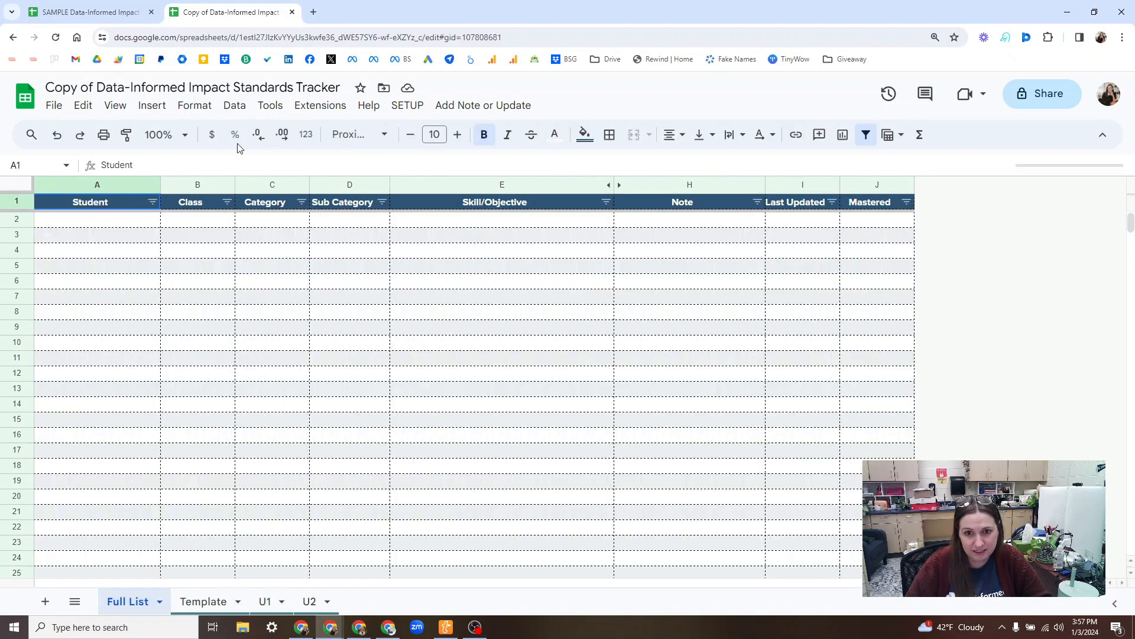
left_click(499, 115)
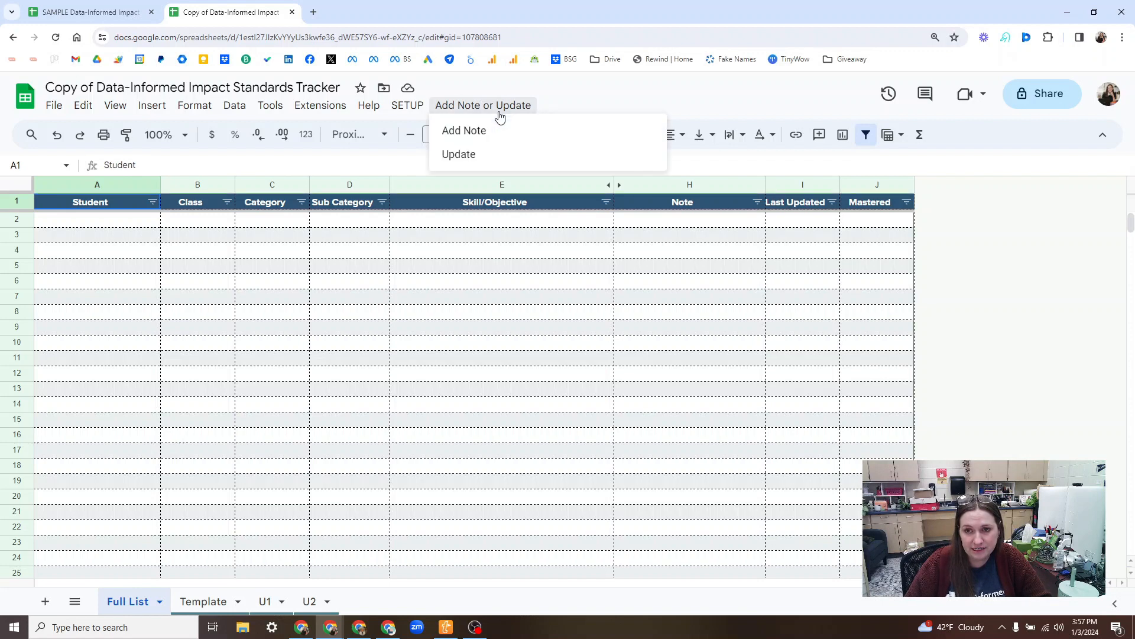
left_click(477, 155)
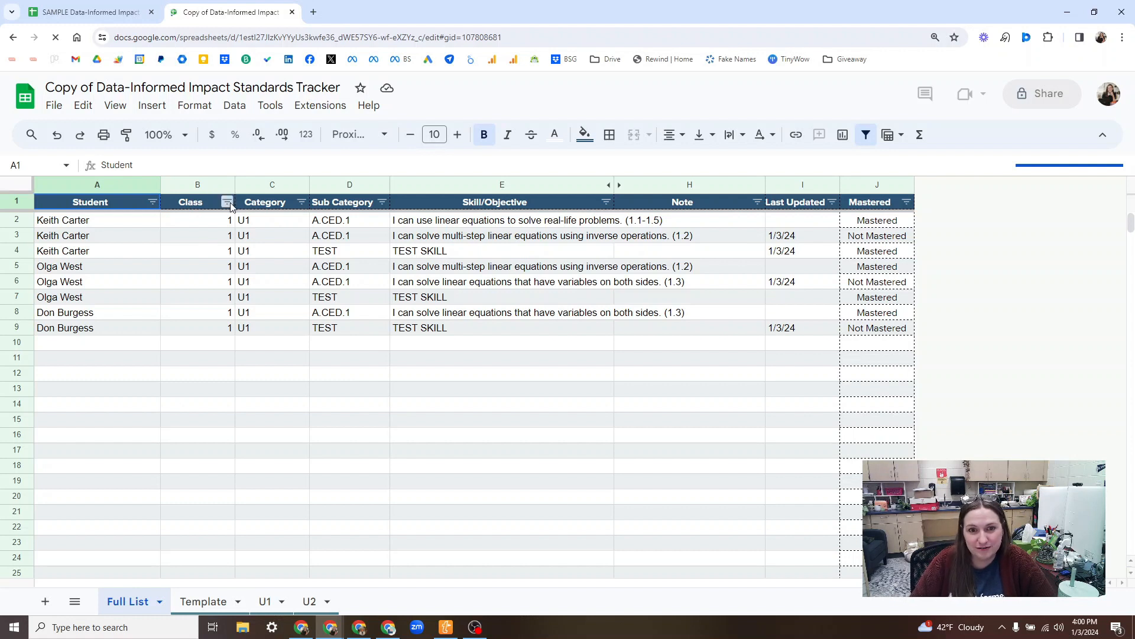
left_click(385, 207)
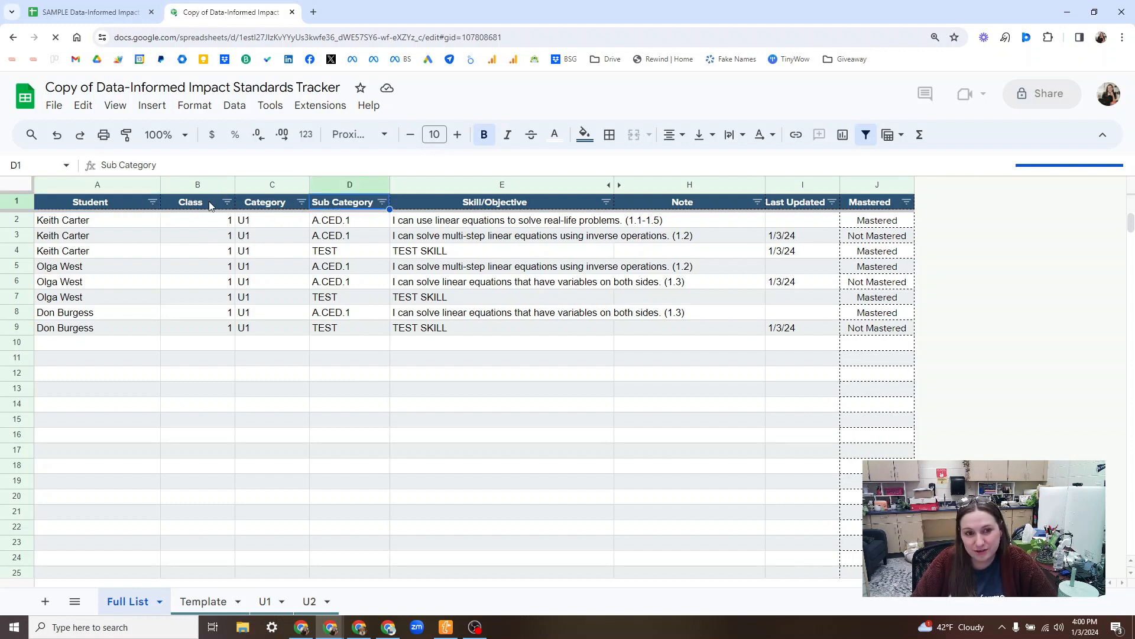